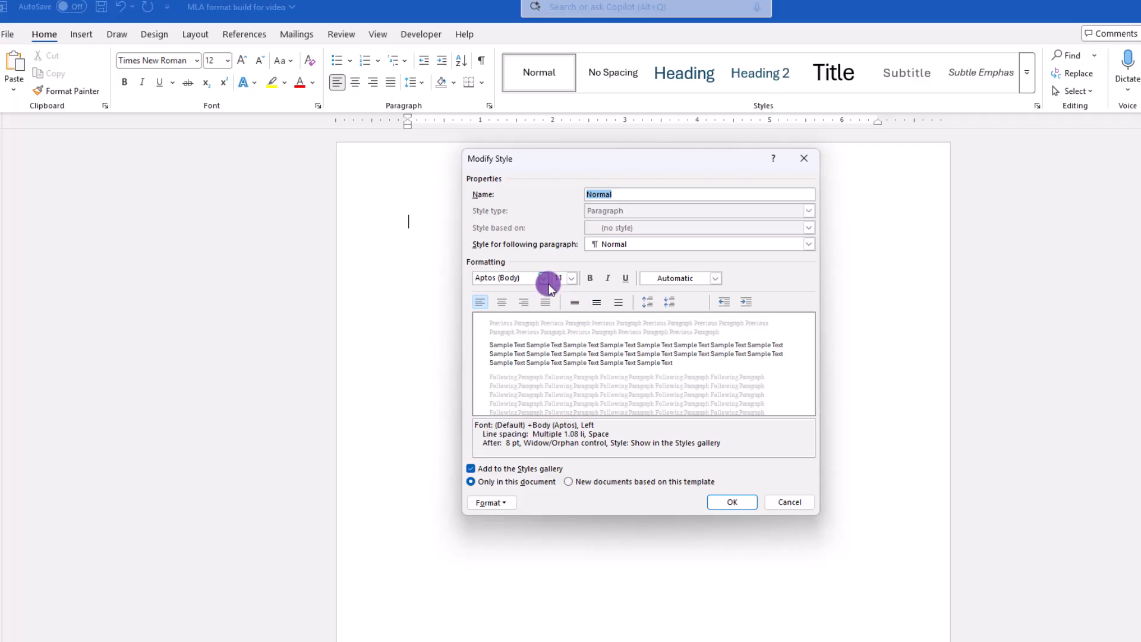
Set the Normal style's font to Times New Roman at size 12 and apply the style change
{"action": "left_click", "coordinate": [466, 323]}
{"action": "left_click", "coordinate": [570, 278]}
{"action": "left_click", "coordinate": [559, 329]}
{"action": "left_click", "coordinate": [731, 501]}
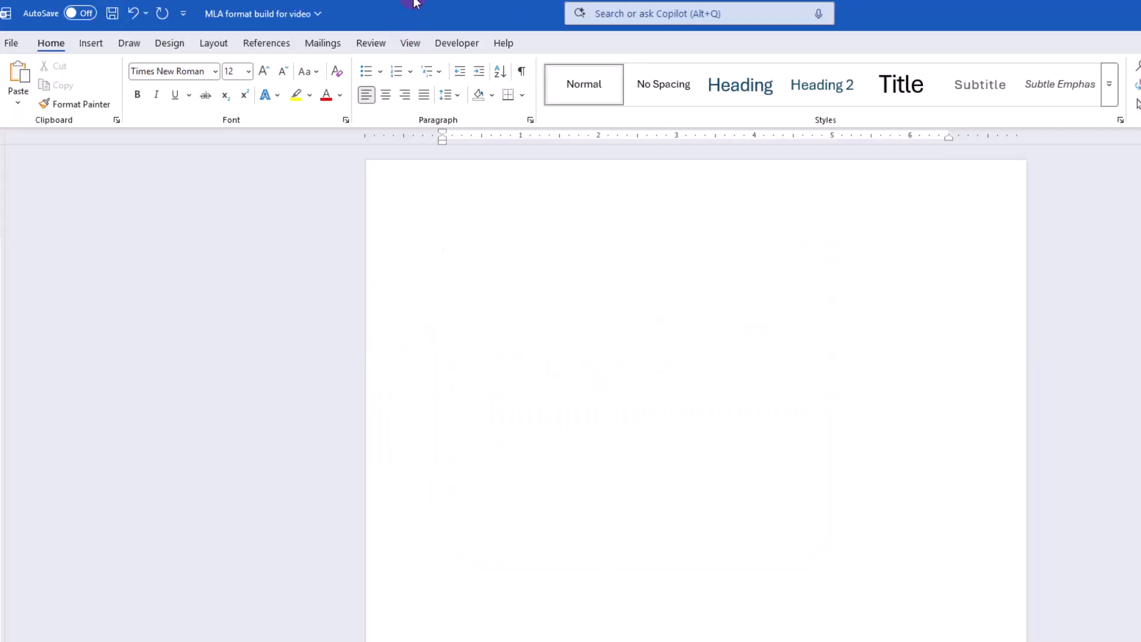
Open the line spacing options and the detailed paragraph settings
{"action": "left_click", "coordinate": [456, 94]}
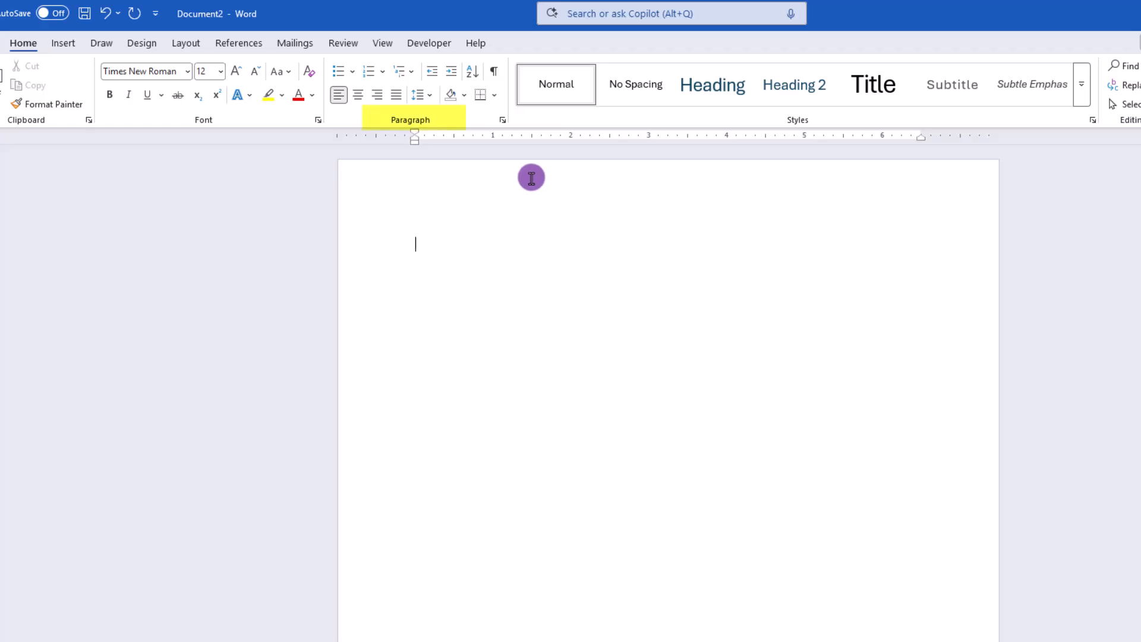
{"action": "left_click", "coordinate": [503, 120]}
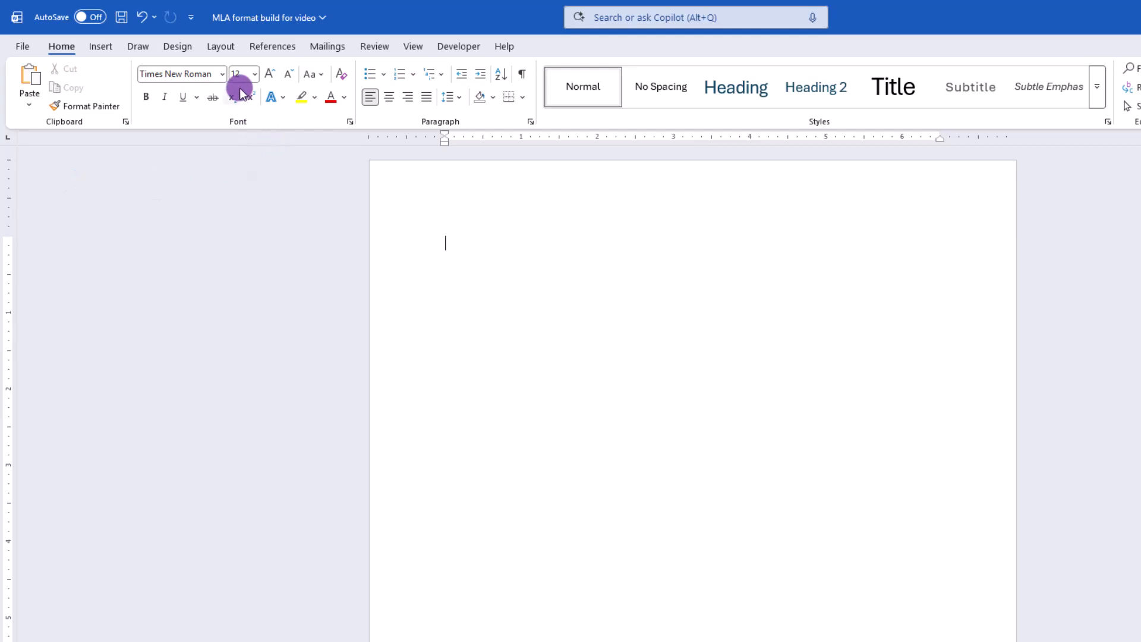
Open the custom margin settings for the page
{"action": "left_click", "coordinate": [227, 45]}
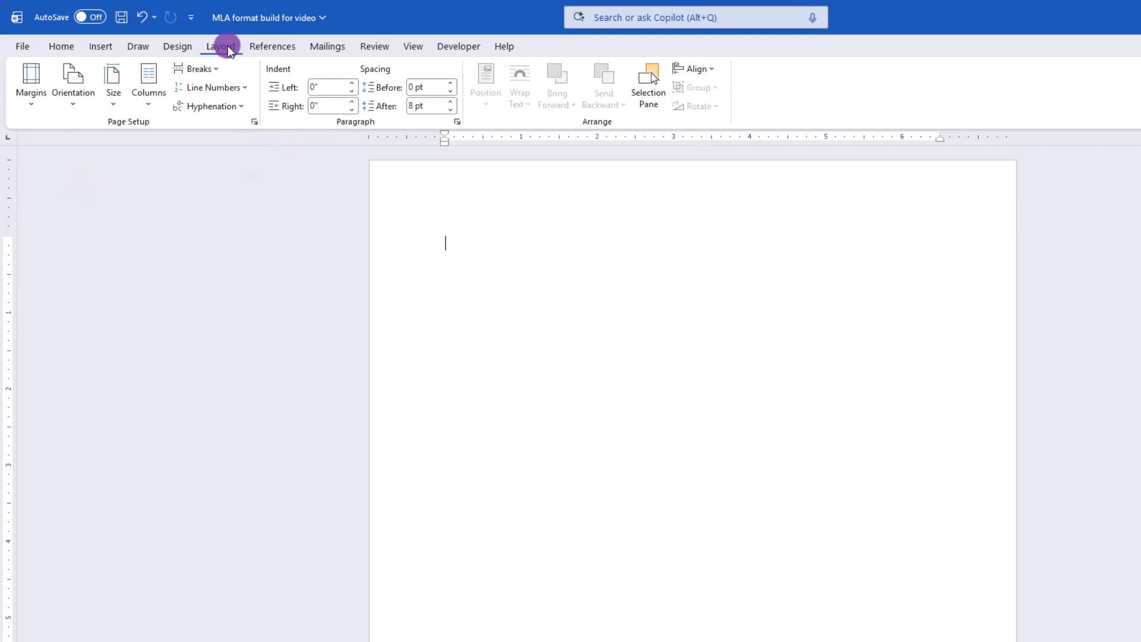
{"action": "left_click", "coordinate": [33, 103]}
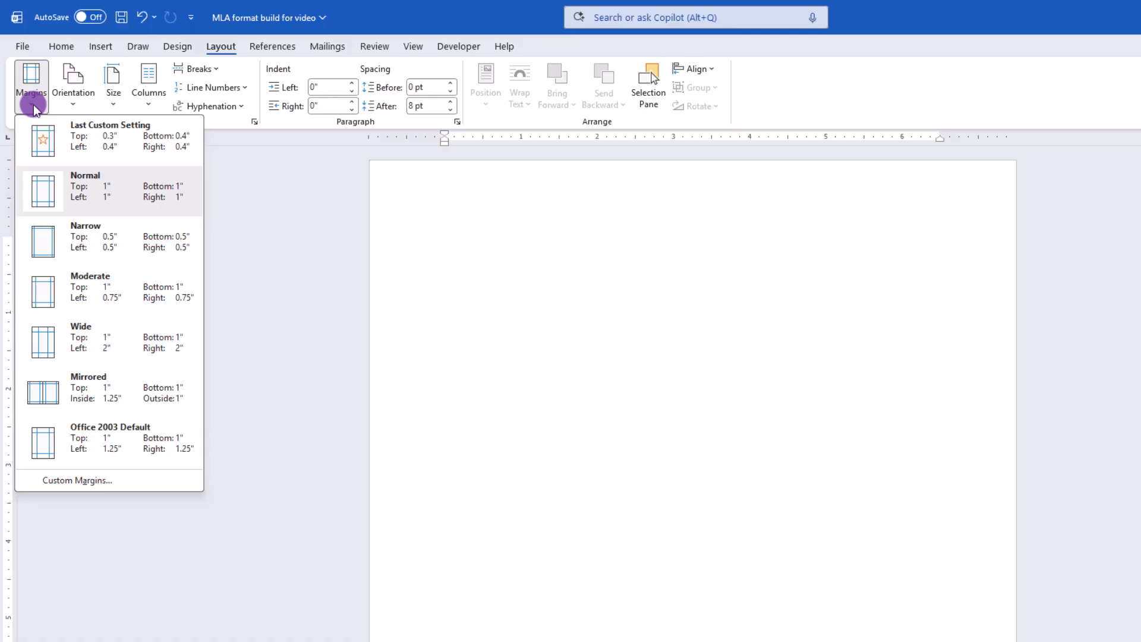
{"action": "left_click", "coordinate": [81, 482]}
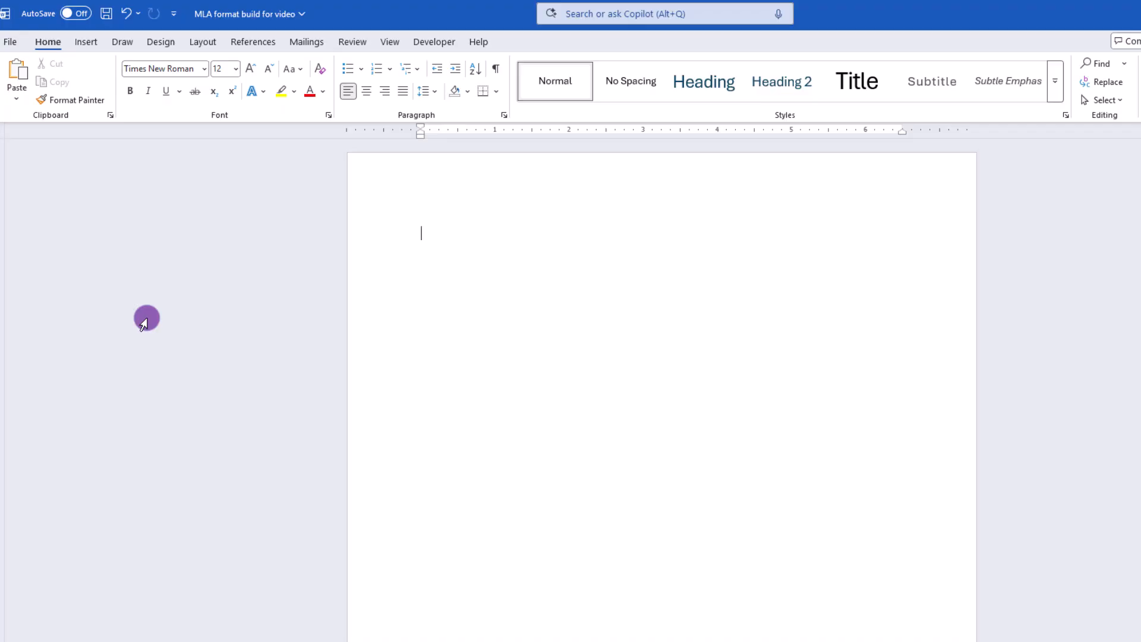
Open the page header for editing
{"action": "left_click", "coordinate": [88, 41]}
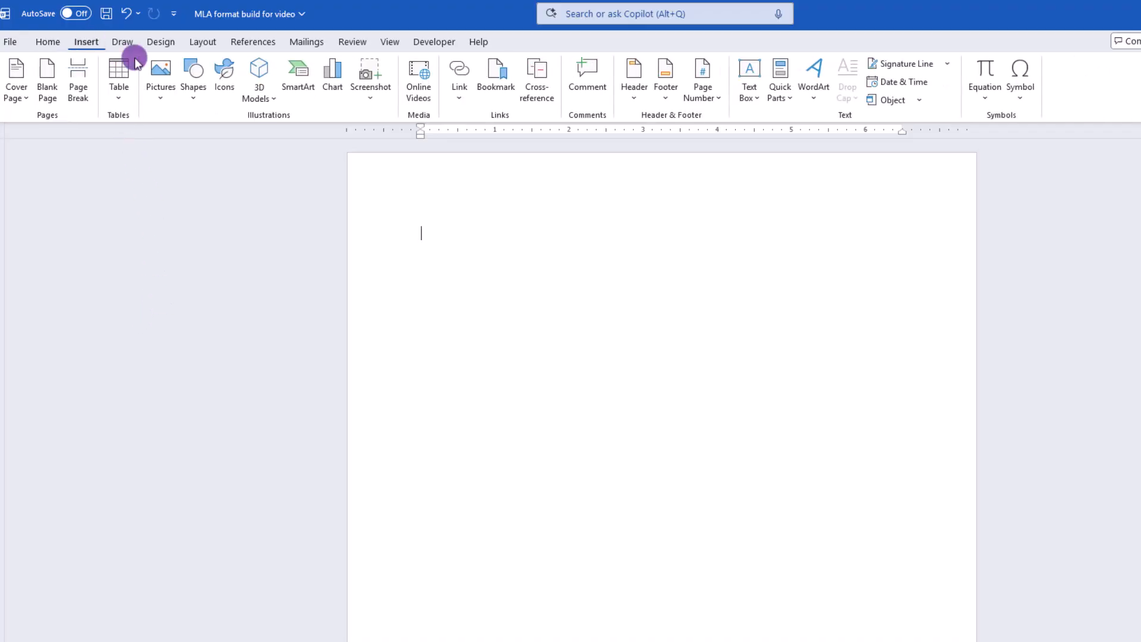
{"action": "left_click", "coordinate": [635, 80]}
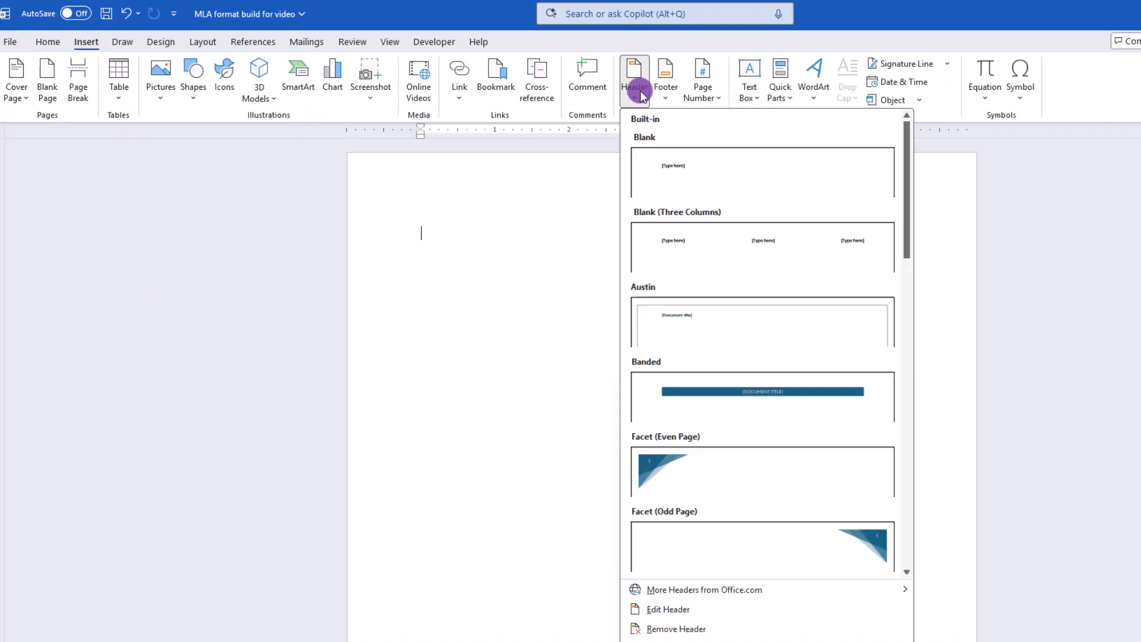
{"action": "left_click", "coordinate": [306, 289]}
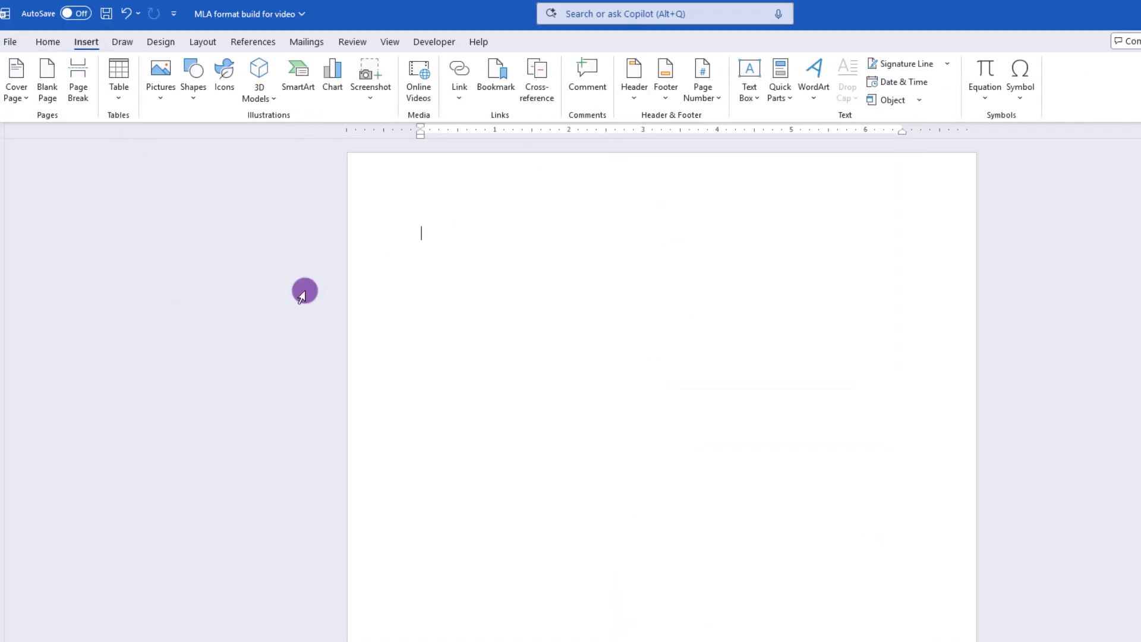
{"action": "double_click", "coordinate": [443, 207]}
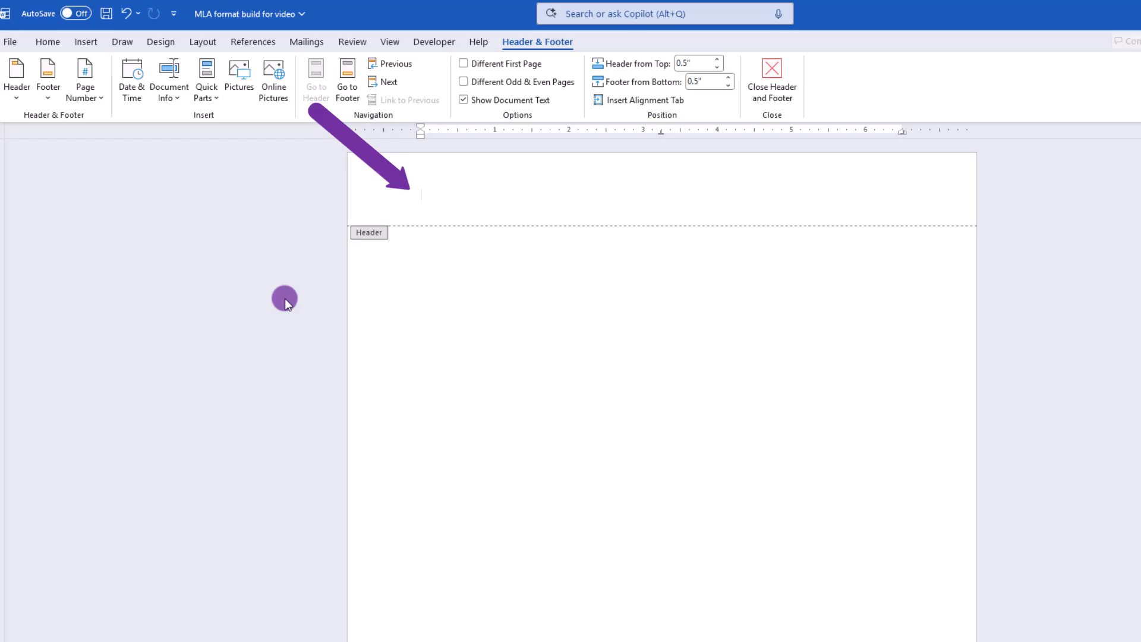
Enter the student's last name at the right-aligned tab position of the header, followed by a space
{"action": "key", "text": "Tab"}
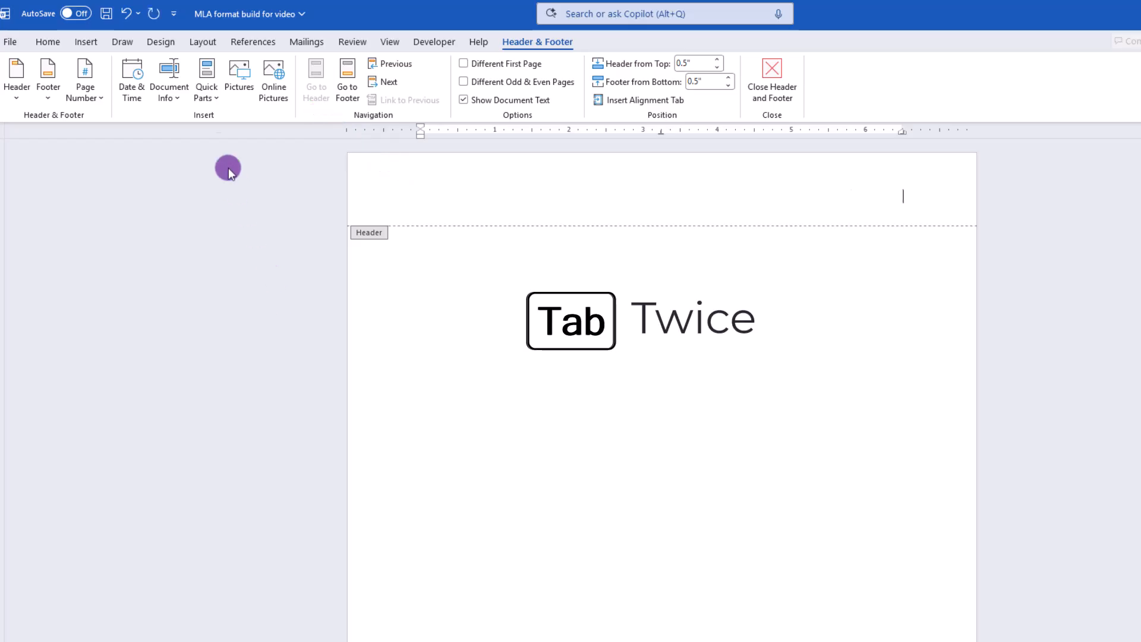
{"action": "left_click", "coordinate": [48, 39]}
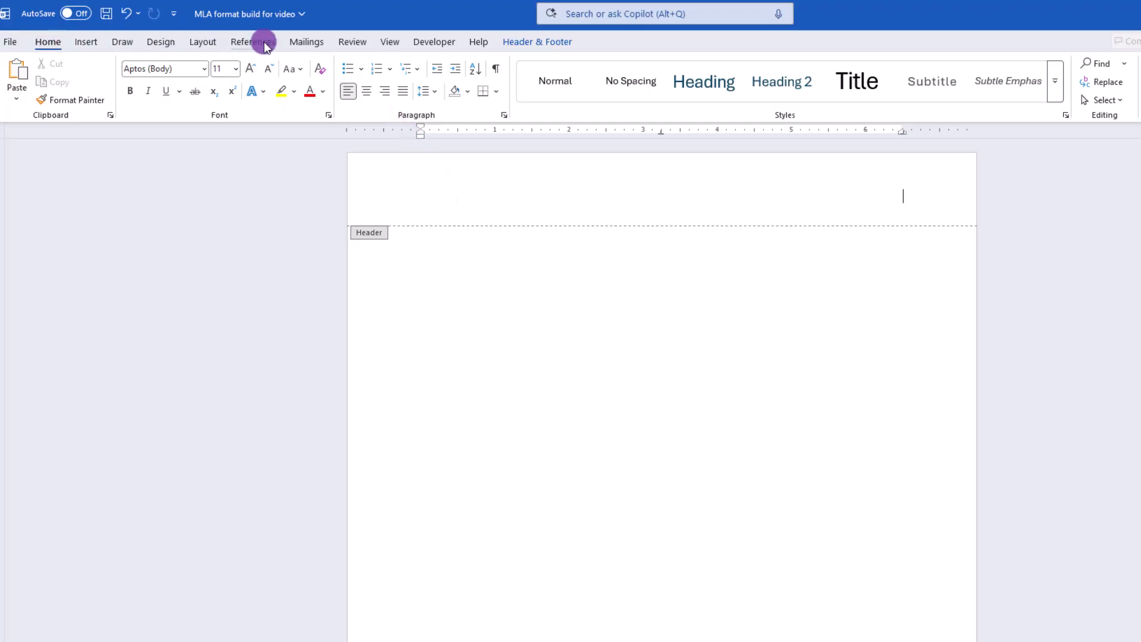
{"action": "left_click", "coordinate": [854, 186]}
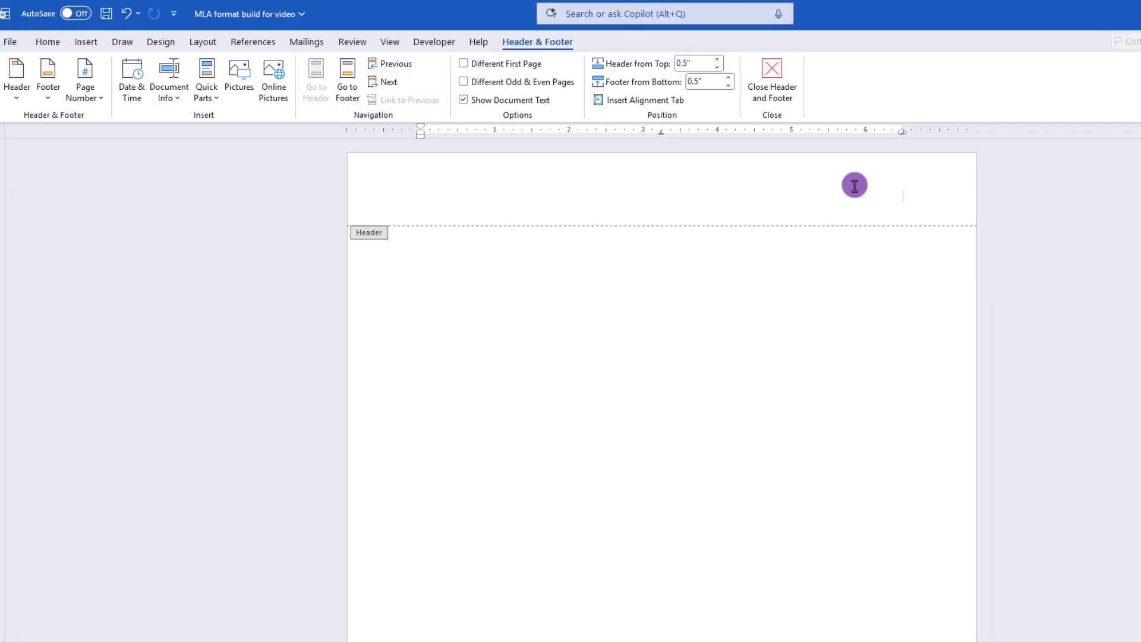
{"action": "type", "text": "Stoodent"}
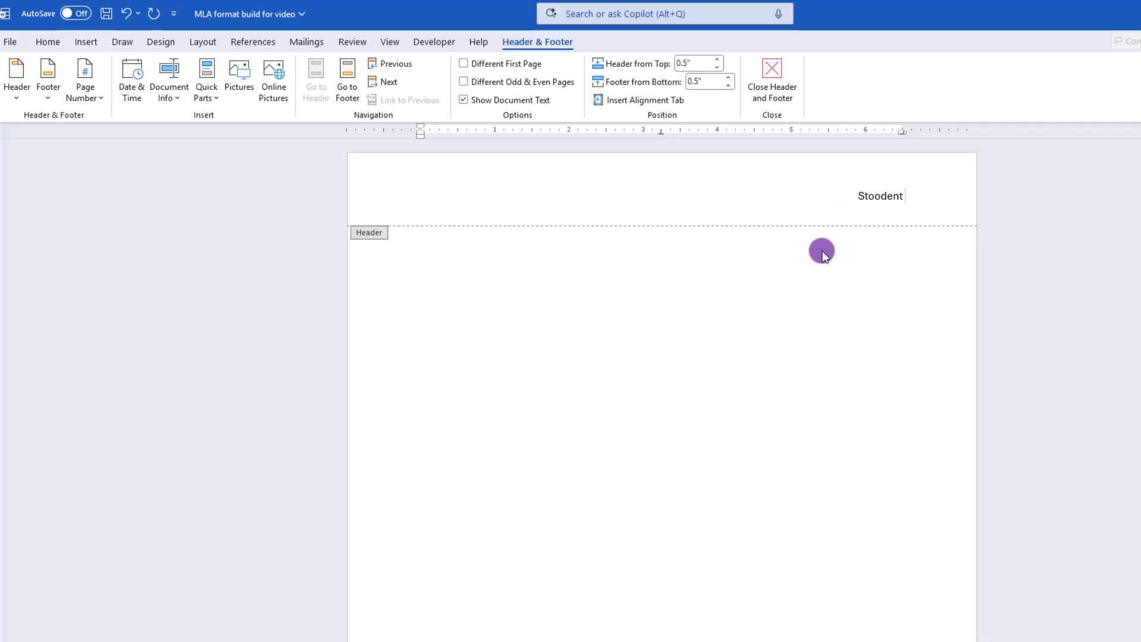
Insert a Plain Number page number at the current position, after the last name in the header
{"action": "left_click", "coordinate": [100, 94]}
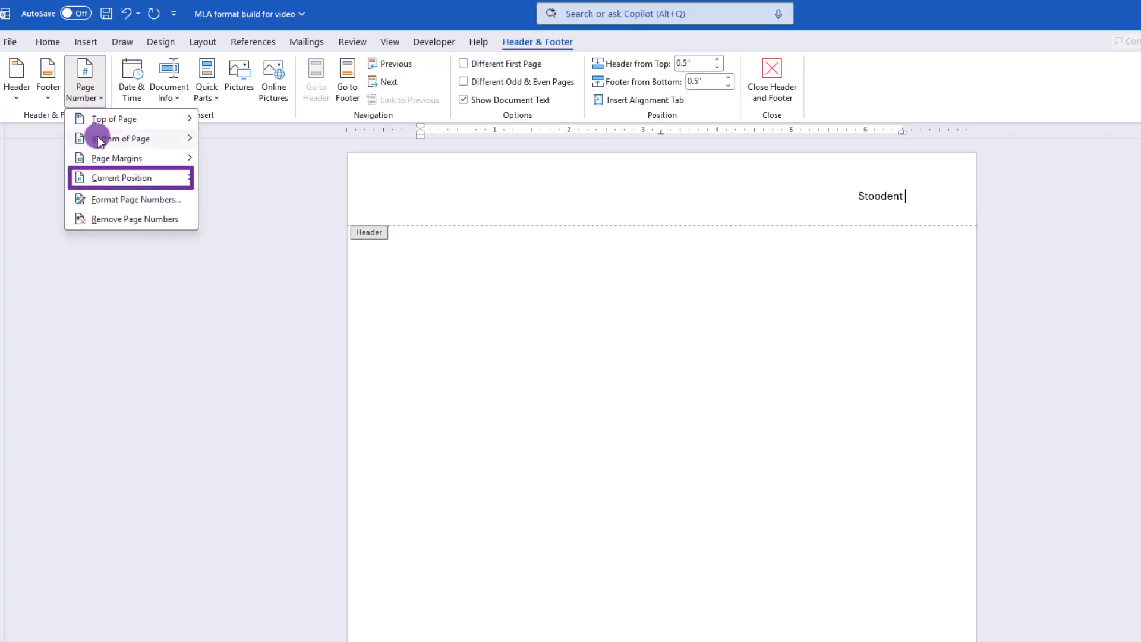
{"action": "mouse_move", "coordinate": [102, 181]}
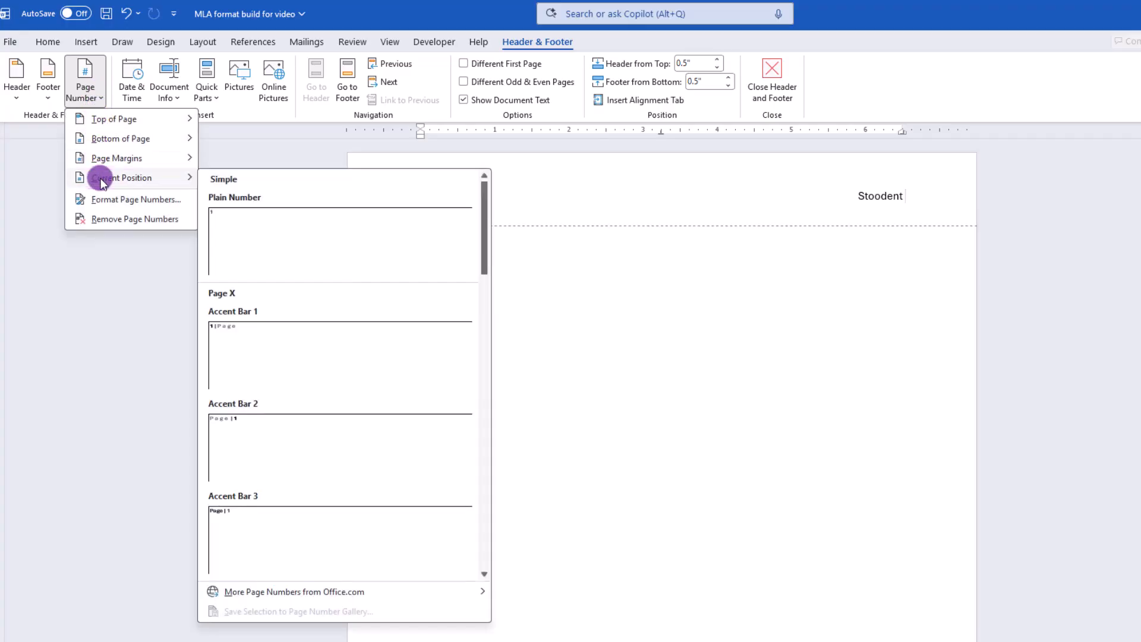
{"action": "left_click", "coordinate": [287, 248]}
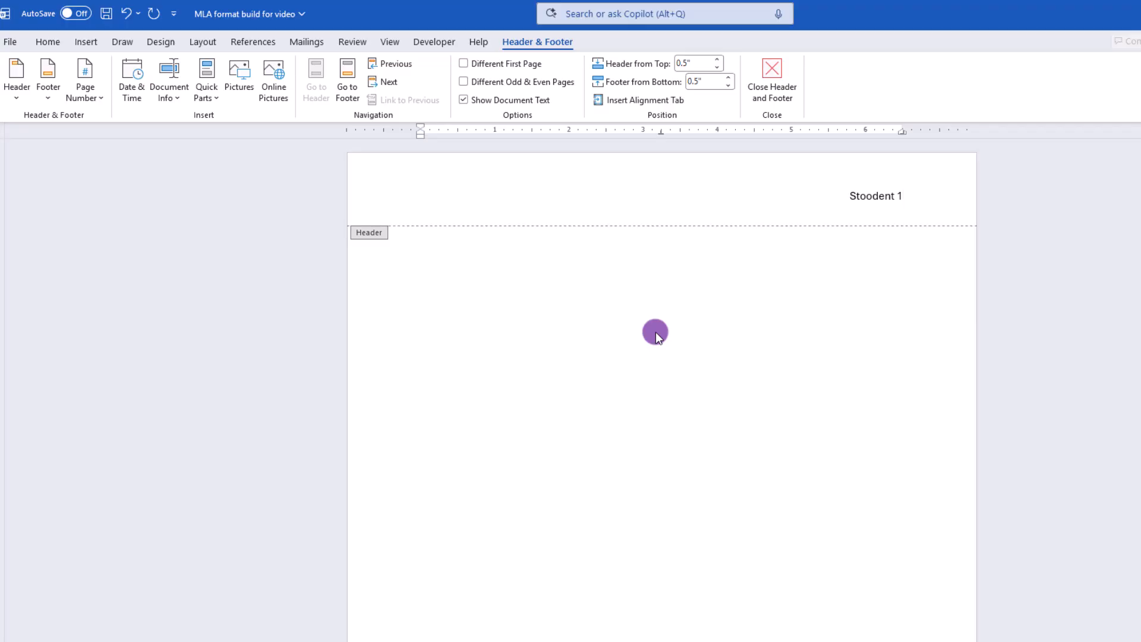
Return to the body text and enter the student's full name and the instructor's name on separate lines
{"action": "double_click", "coordinate": [655, 332]}
{"action": "type", "text": "Ima Stoodent"}
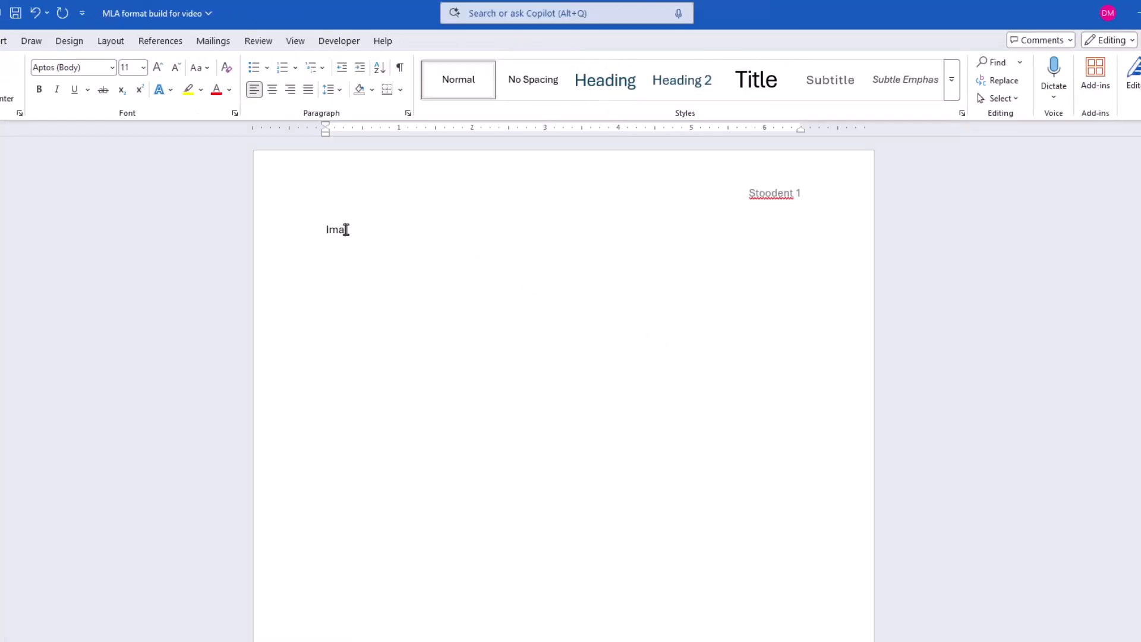
{"action": "key", "text": "Return"}
{"action": "type", "text": "Dr. Whittywhiskers"}
{"action": "key", "text": "Return"}
Add the course line "CRP 101: Procrastination Studies" and the date line "7 Mar 2025" below the instructor's name
{"action": "type", "text": "CRP 101: Procrastination Studies"}
{"action": "key", "text": "Return"}
{"action": "type", "text": "7 Mar 2025"}
{"action": "key", "text": "Return"}
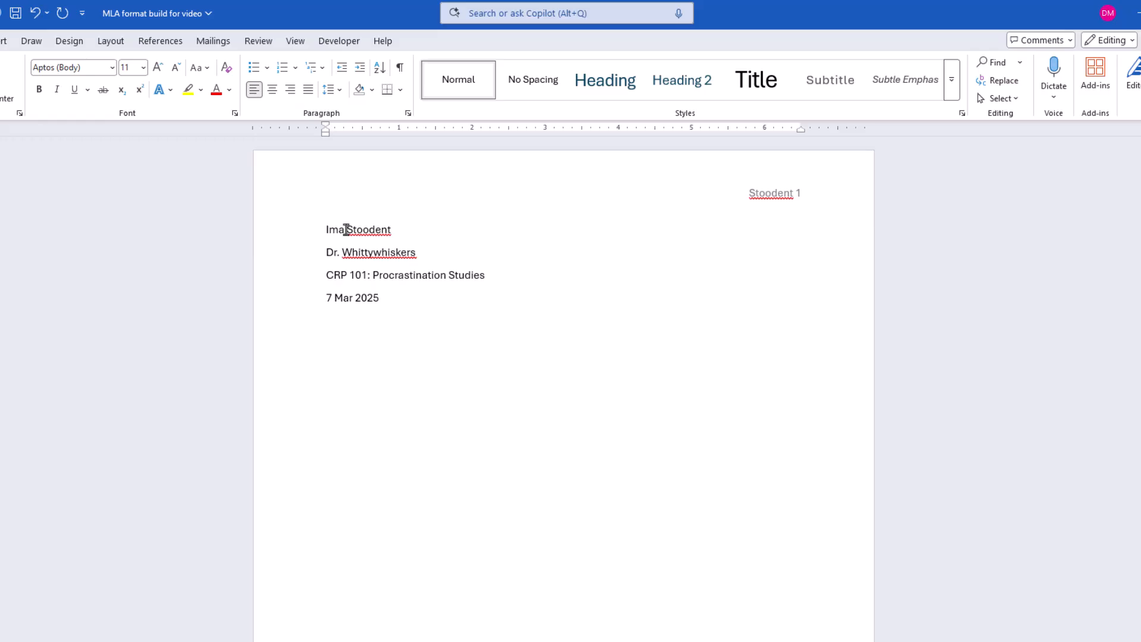
Add the centered title "Procrastination and Academic Survival" below the date
{"action": "type", "text": "Procrastination and Academic Survival"}
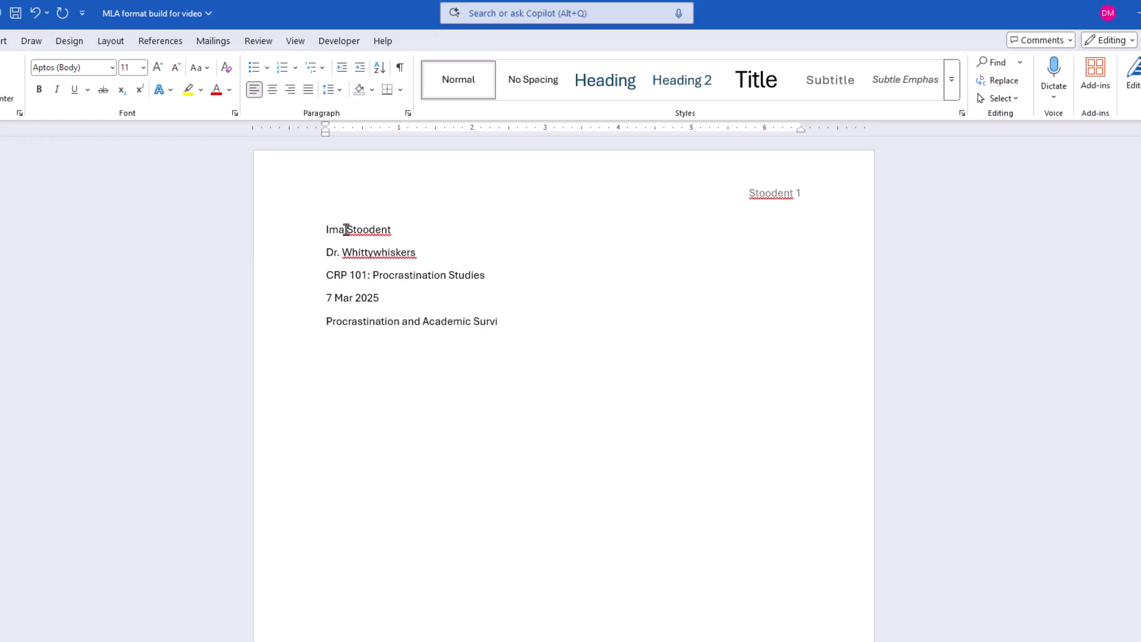
{"action": "left_click", "coordinate": [271, 89]}
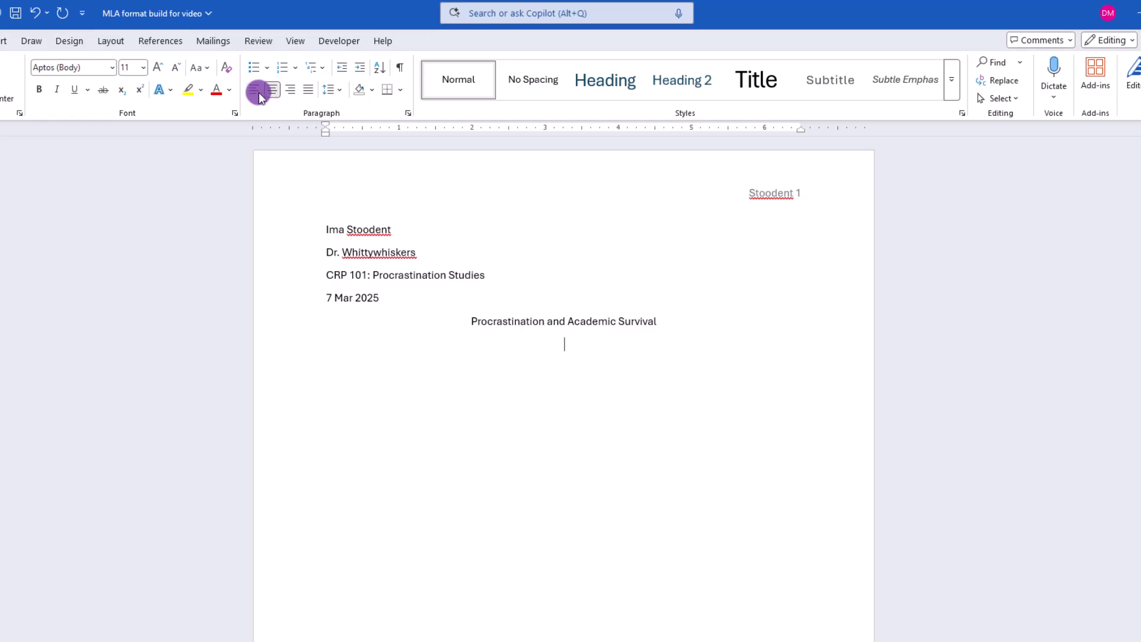
Write an indented paragraph below the title: "At this point type your text as you normally would, just make sure to press TAB"
{"action": "key", "text": "Tab"}
{"action": "type", "text": "At this "}
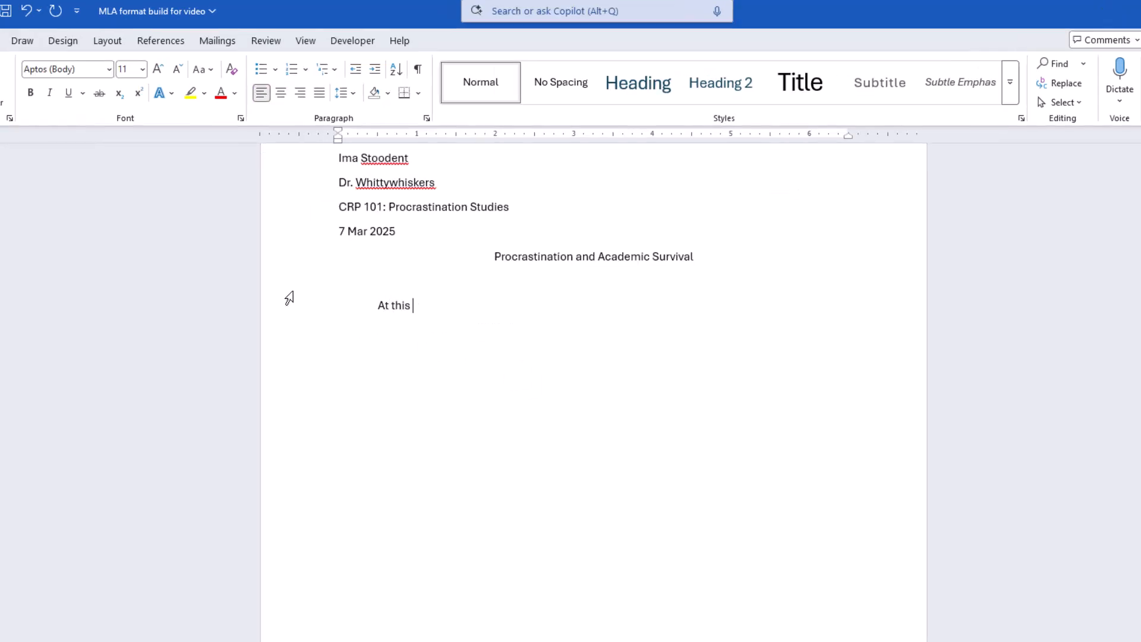
{"action": "type", "text": "point type your text as you "}
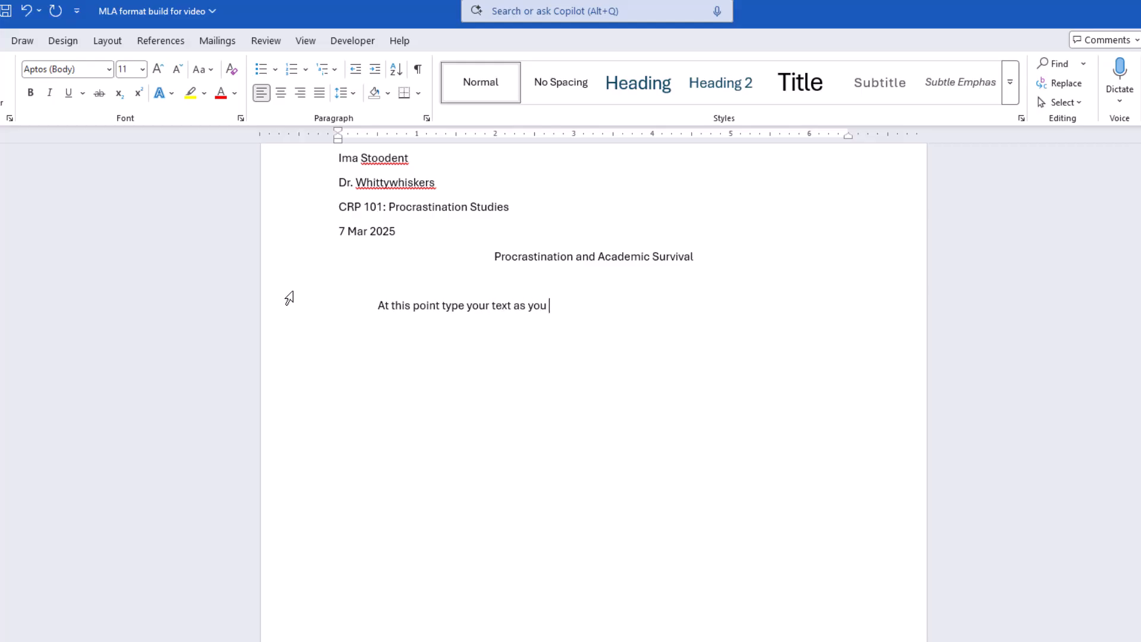
{"action": "type", "text": "normally would"}
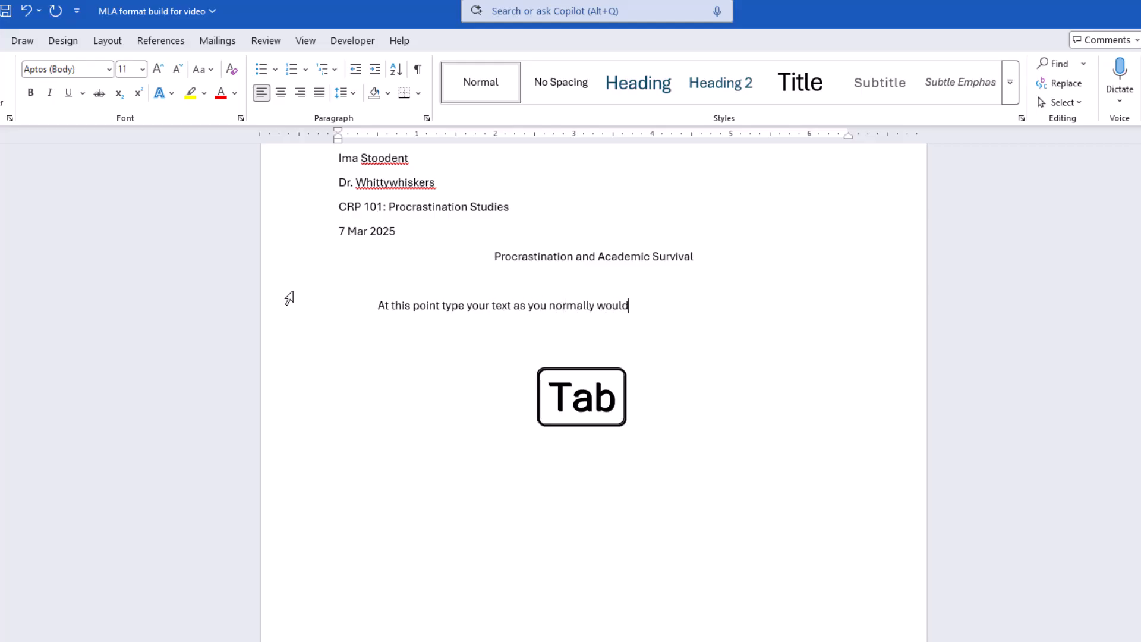
{"action": "type", "text": ", just make sure to press "}
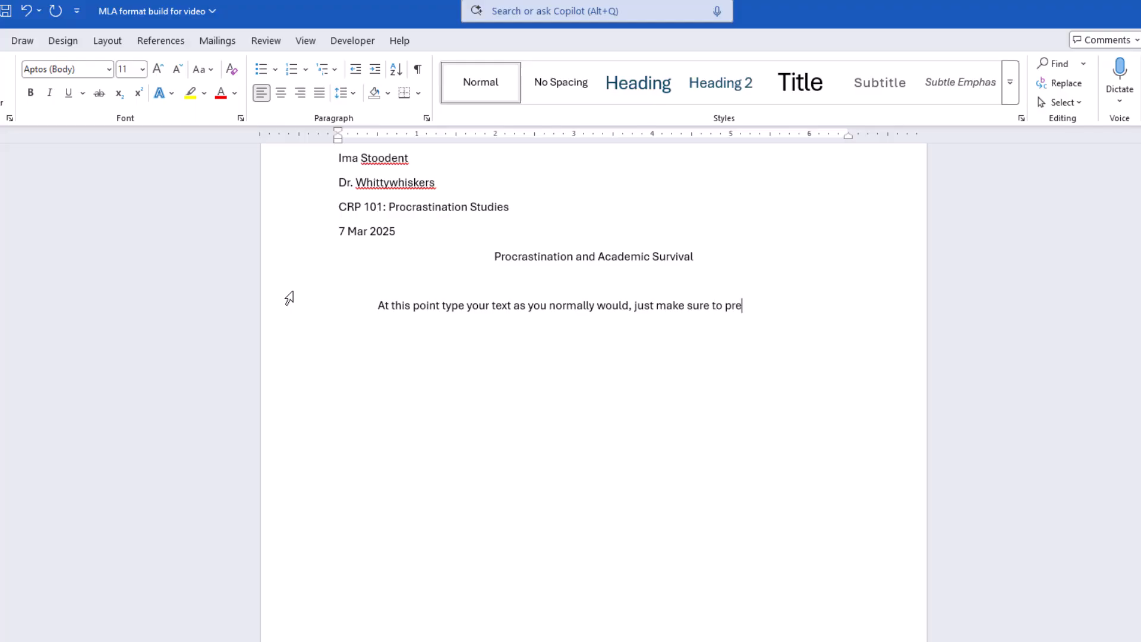
{"action": "type", "text": "TAB"}
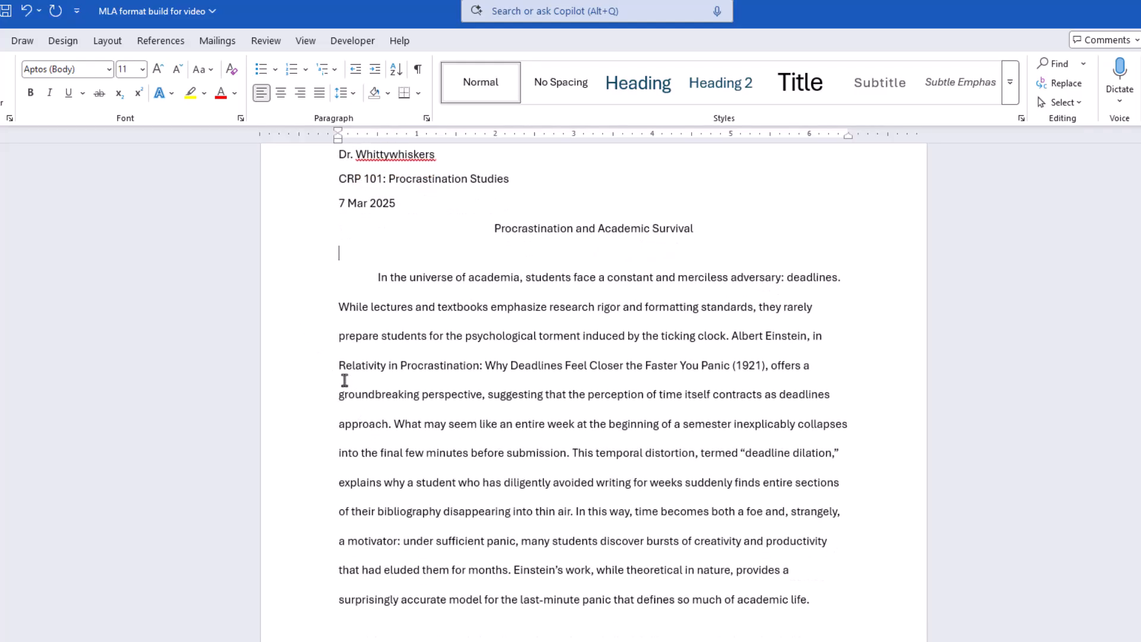
Insert a page break after the essay's final paragraph to start a new page
{"action": "scroll", "coordinate": [344, 381], "scroll_direction": "down", "scroll_amount": 10}
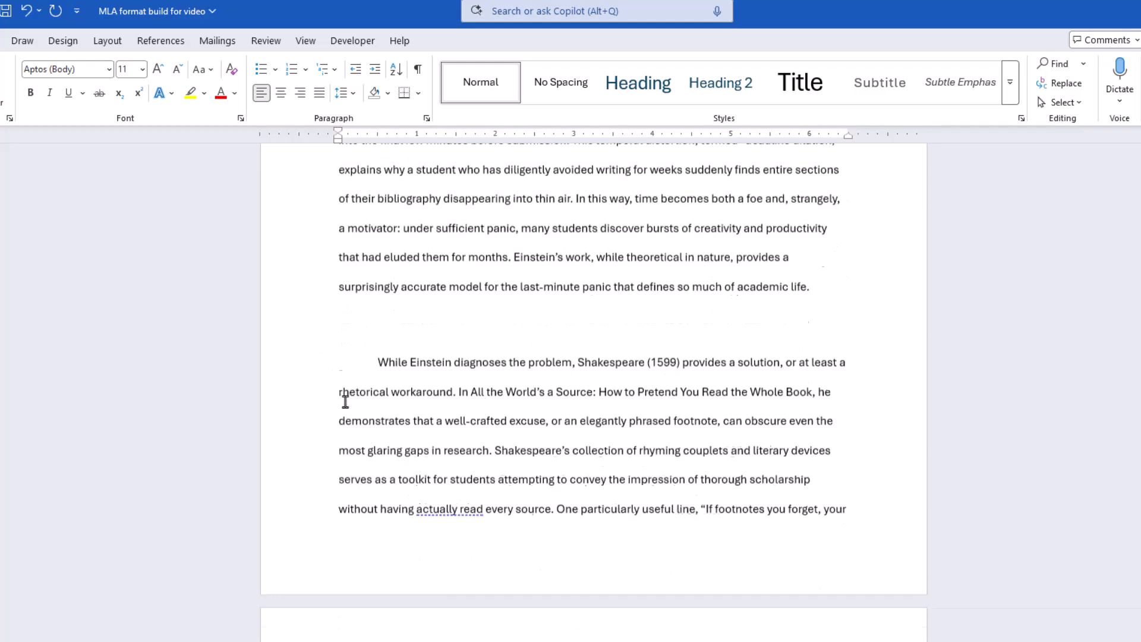
{"action": "scroll", "coordinate": [344, 423], "scroll_direction": "down", "scroll_amount": 10}
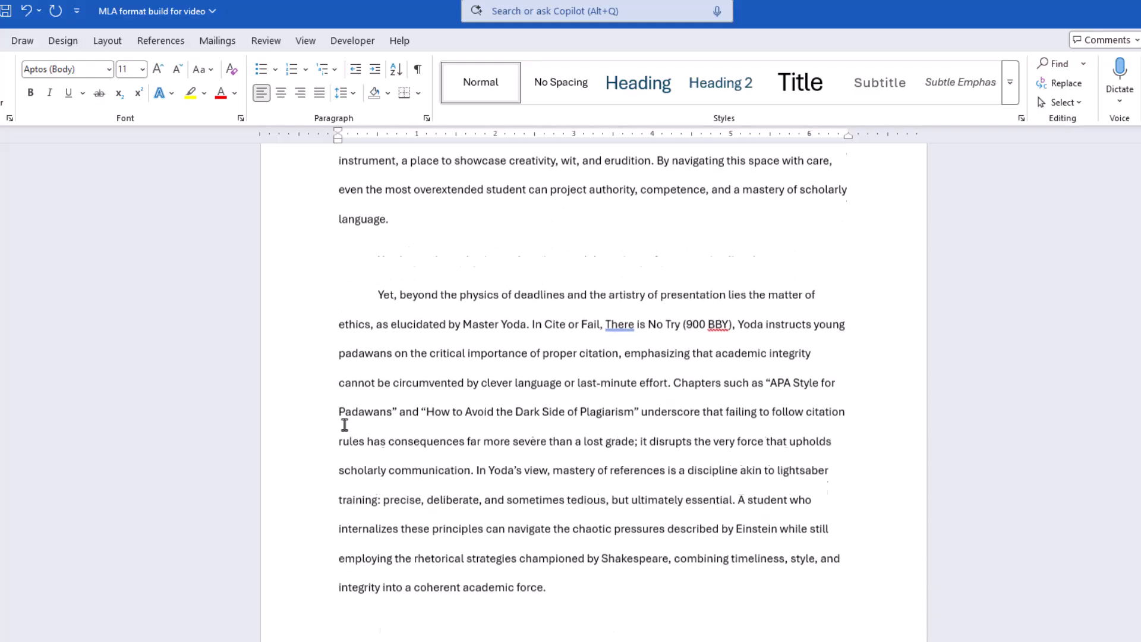
{"action": "scroll", "coordinate": [345, 424], "scroll_direction": "down", "scroll_amount": 13}
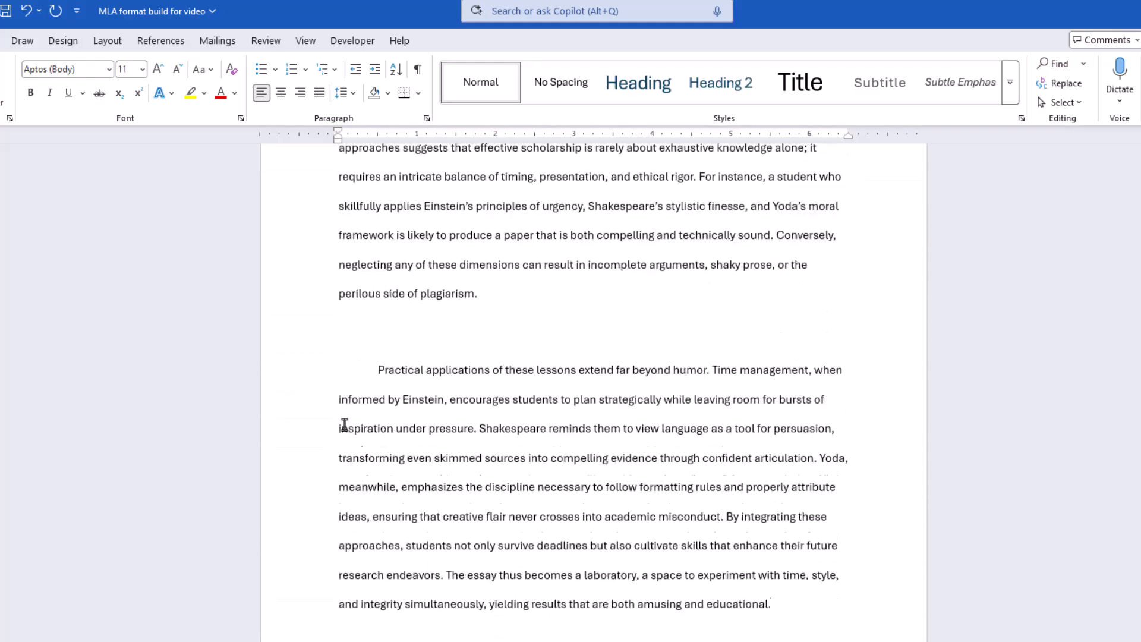
{"action": "left_click", "coordinate": [498, 473]}
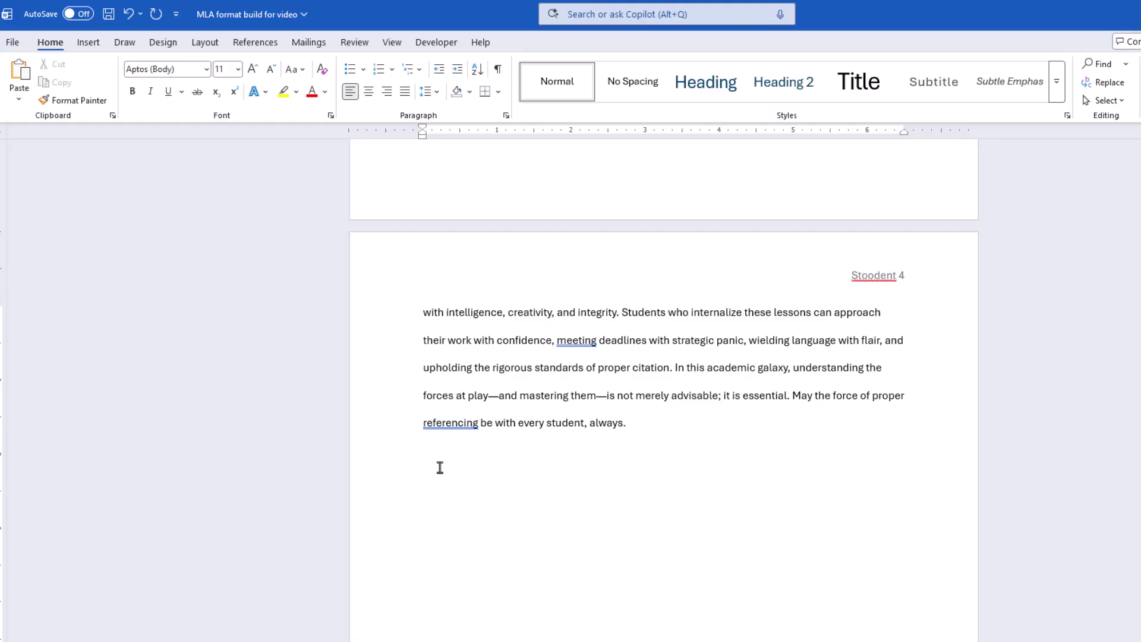
{"action": "key", "text": "ctrl+Return"}
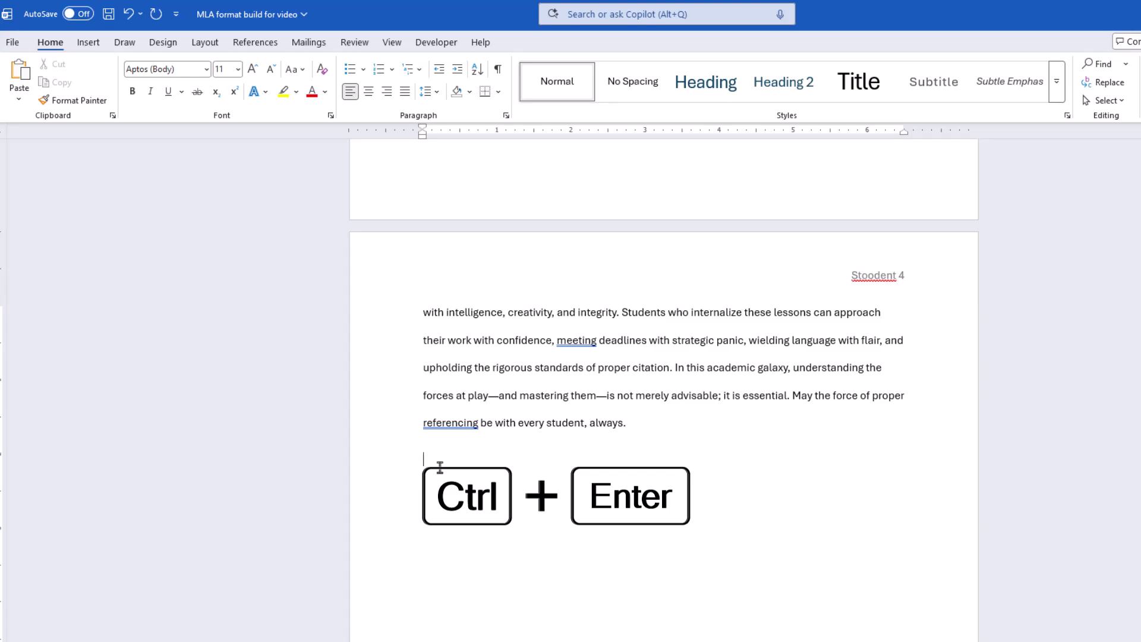
{"action": "left_click", "coordinate": [89, 42]}
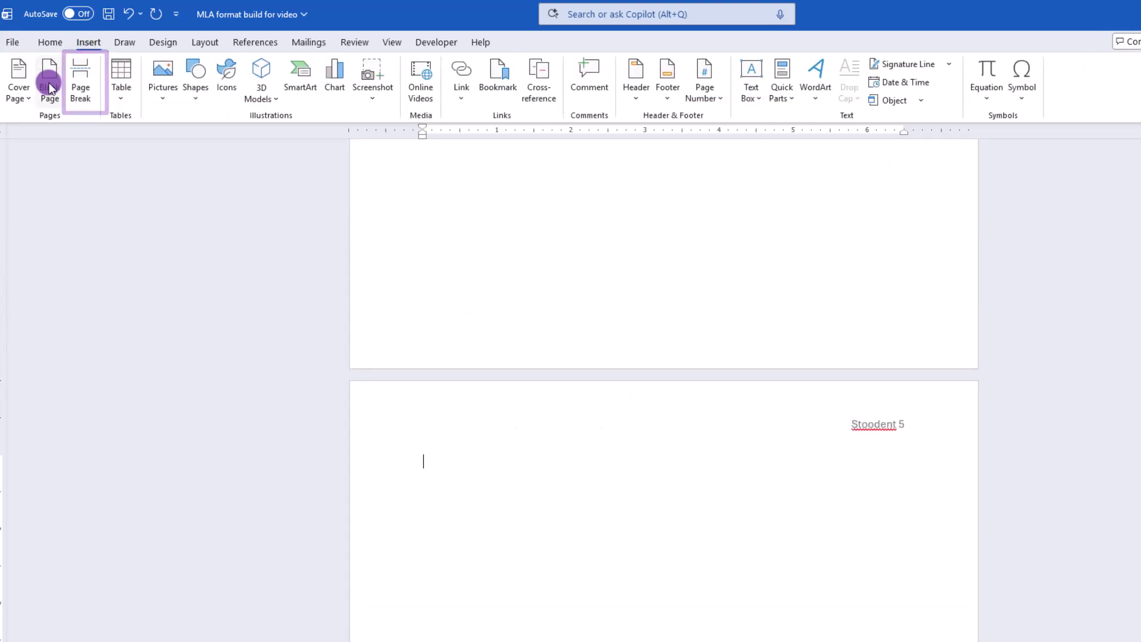
Add a centered "Works Cited" heading on the new page and paste the copied source entries left-aligned beneath it
{"action": "left_click", "coordinate": [49, 43]}
{"action": "scroll", "coordinate": [344, 303], "scroll_direction": "down", "scroll_amount": 3}
{"action": "type", "text": "Works Cited"}
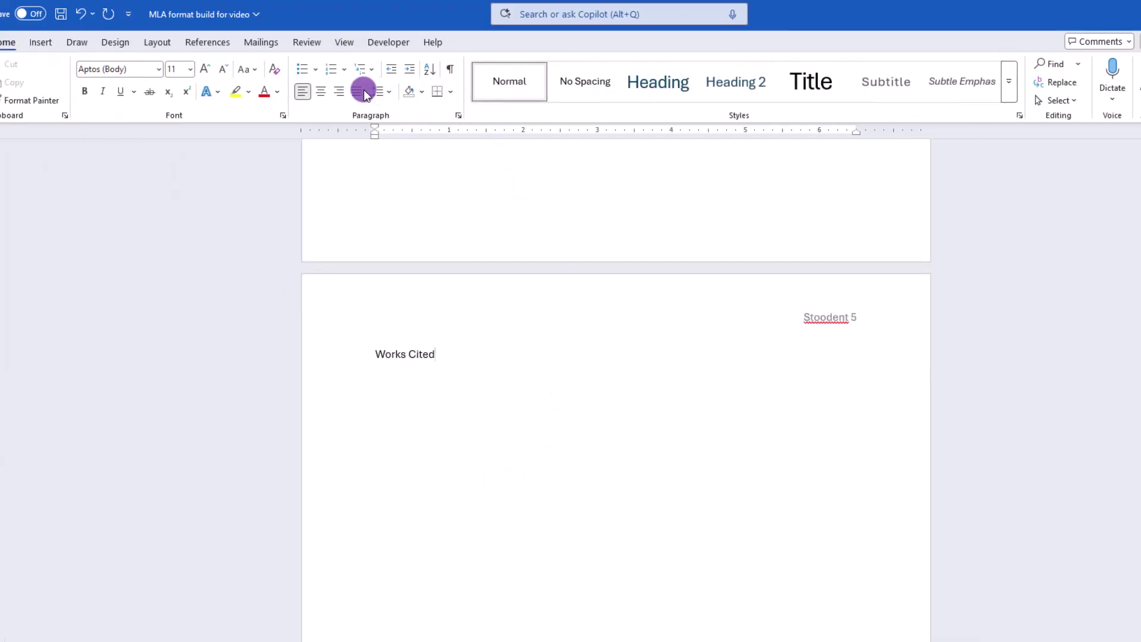
{"action": "left_click", "coordinate": [320, 93]}
{"action": "key", "text": "Return"}
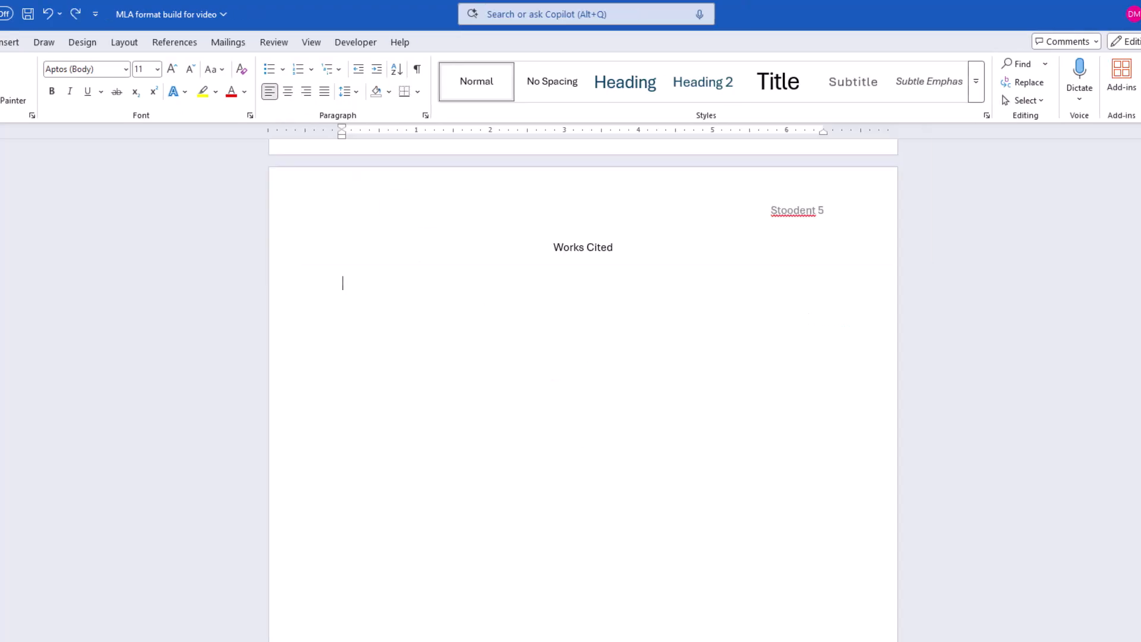
{"action": "type", "text": "Einstein, Albert. \"Relativity in Procrastination: Why Deadlines Feel Closer the Faster You Panic.\" Procrastination & Chaos Publishing, 1921. Includes groundbreaking equations proving that time dilation is directly proportional to how close you are to submitting a paper. Shakespeare, William. \"All the World’s a Source: How to Pretend You Read the Whole Book.\" Bard’s Academy, 1599. A collection of eloquent excuses for vague citations, complete with rhyming couplets to confuse professors. Yoda, Master. \"Cite or Fail, There is No Try.\" Jedi Texts for Academic Survival, 900 BBY. Includes chapters like \"APA Style for Padawans\" and \"How to Avoid the Dark Side of Plagiarism.\""}
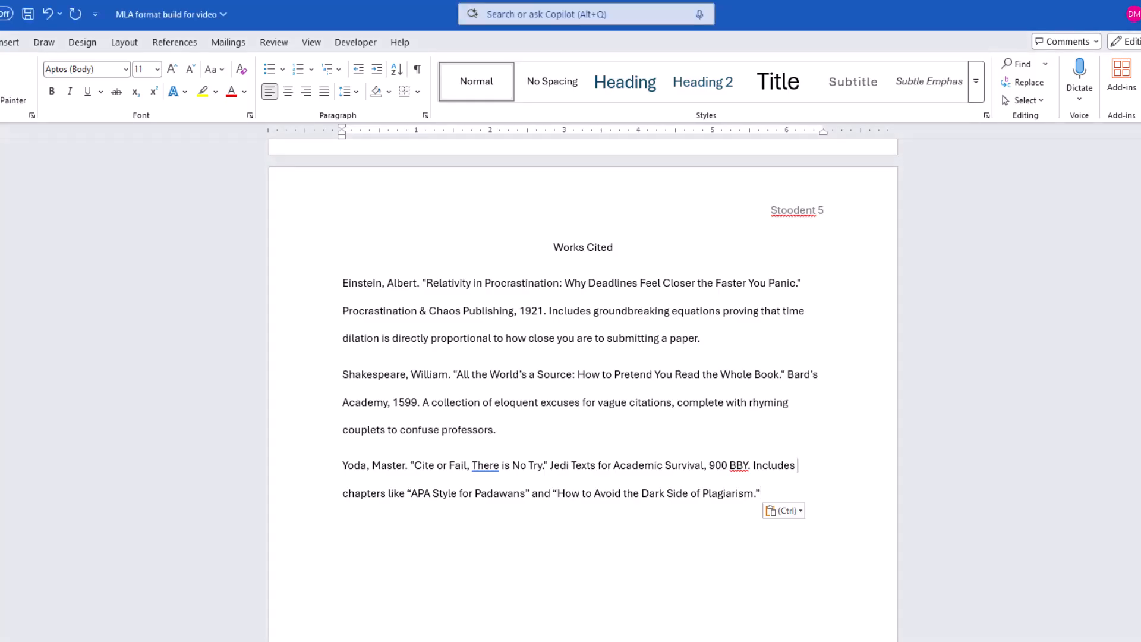
Apply a 0.5-inch hanging indent to all the source entries under the Works Cited heading
{"action": "left_click", "coordinate": [555, 286]}
{"action": "left_click", "coordinate": [312, 42]}
{"action": "left_click_drag", "start_coordinate": [775, 494], "coordinate": [323, 300]}
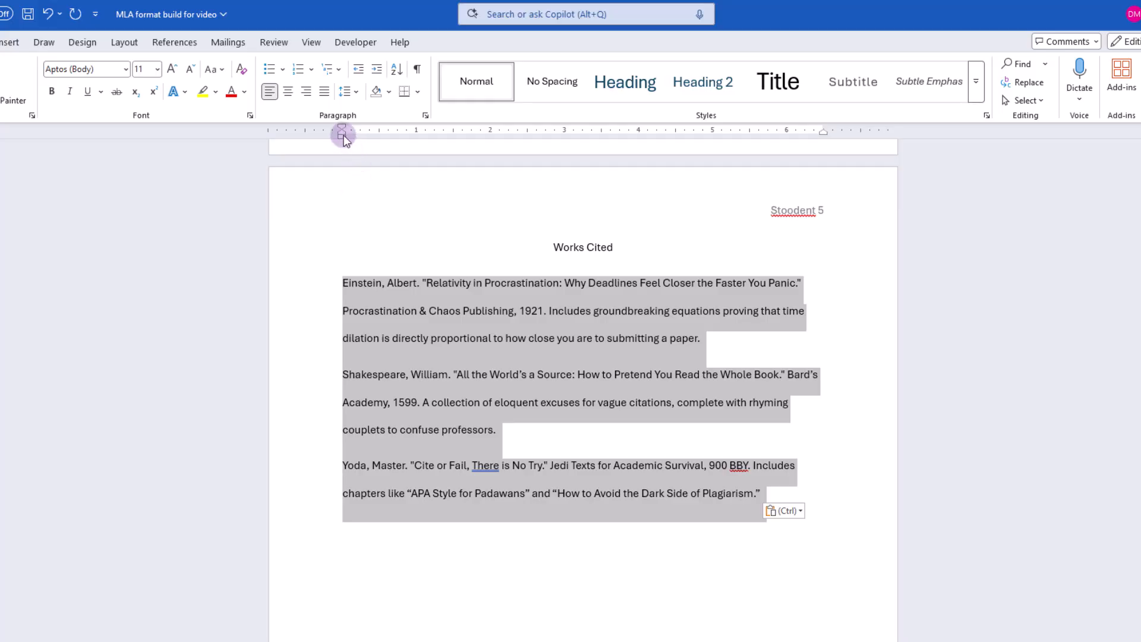
{"action": "left_click_drag", "start_coordinate": [341, 130], "coordinate": [379, 132]}
Add a filler entry after the last source, from "Here is a citation, that really isn't a citation" to "when you type with the hanging indent"
{"action": "left_click", "coordinate": [800, 493]}
{"action": "key", "text": "Return"}
{"action": "type", "text": "Here is a "}
{"action": "type", "text": "citation, that really isn't a citation- rather it's just filler text to show you what happ"}
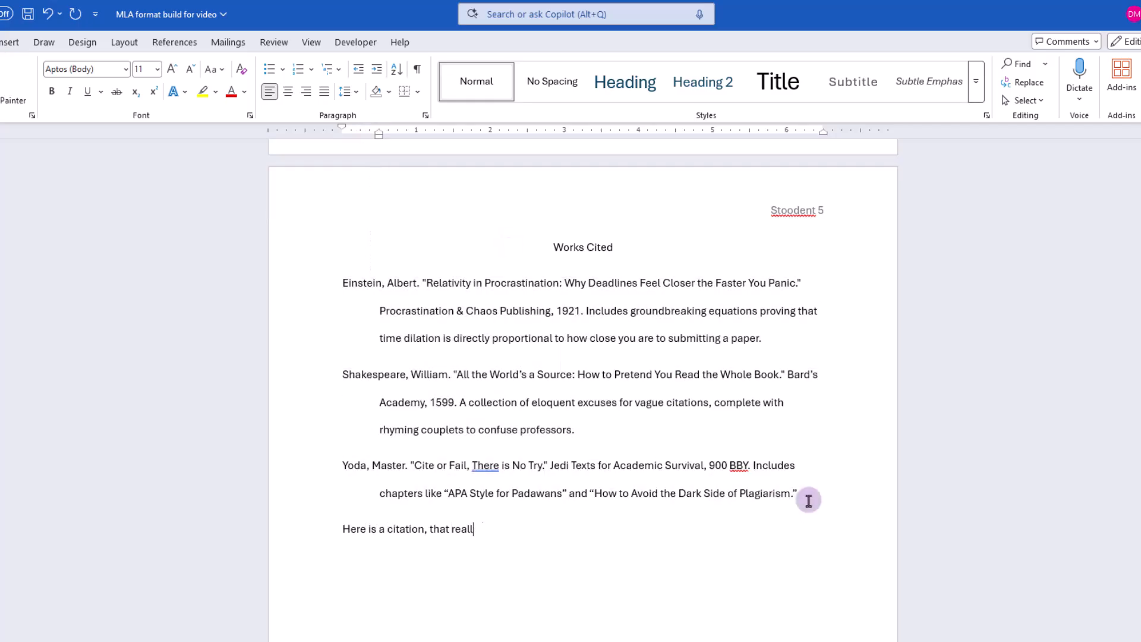
{"action": "type", "text": "ens when you type with the hanging indent"}
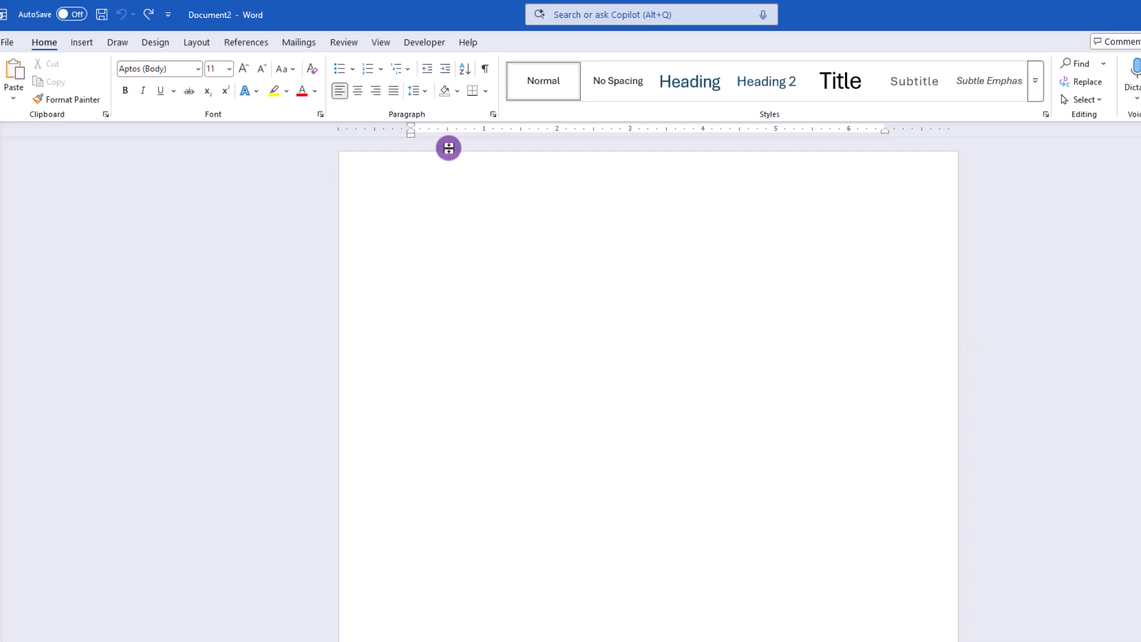
Set line spacing to 2.0 in the new blank document and write "Faber University" below an empty first line
{"action": "left_click", "coordinate": [427, 92]}
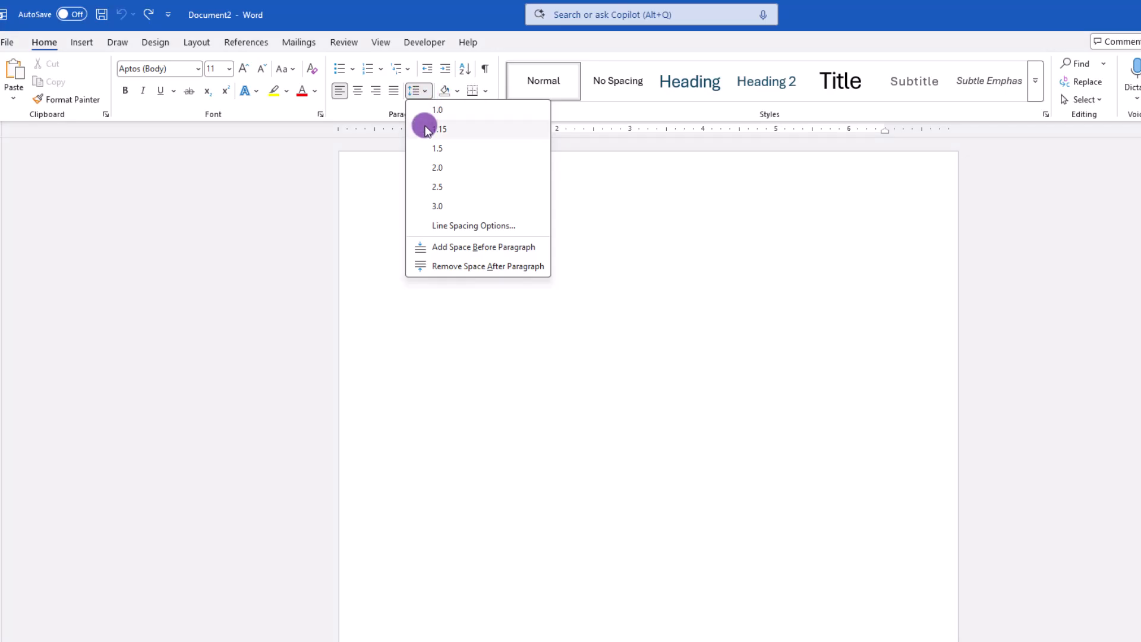
{"action": "left_click", "coordinate": [426, 170]}
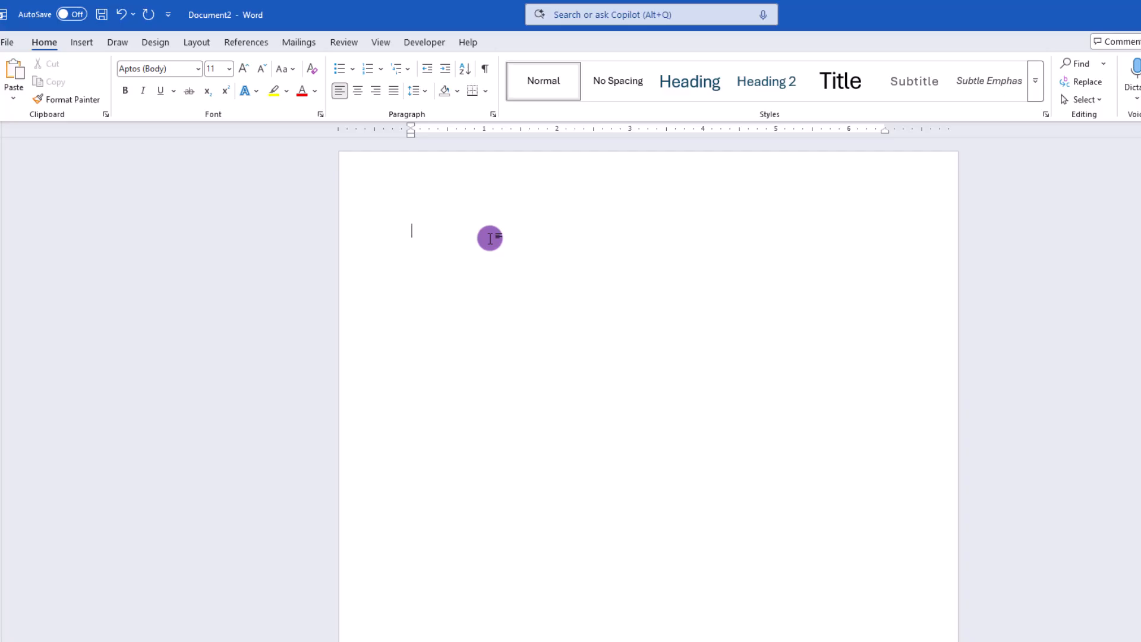
{"action": "key", "text": "Return"}
{"action": "type", "text": "Faber University"}
Several lines below, add the title "Procrastination and Academic Survival" with the subtitle "The Science of Waiting Until the Last Minute" under it
{"action": "key", "text": "Return"}
{"action": "key", "text": "Return"}
{"action": "key", "text": "Return"}
{"action": "type", "text": "Procrastination and"}
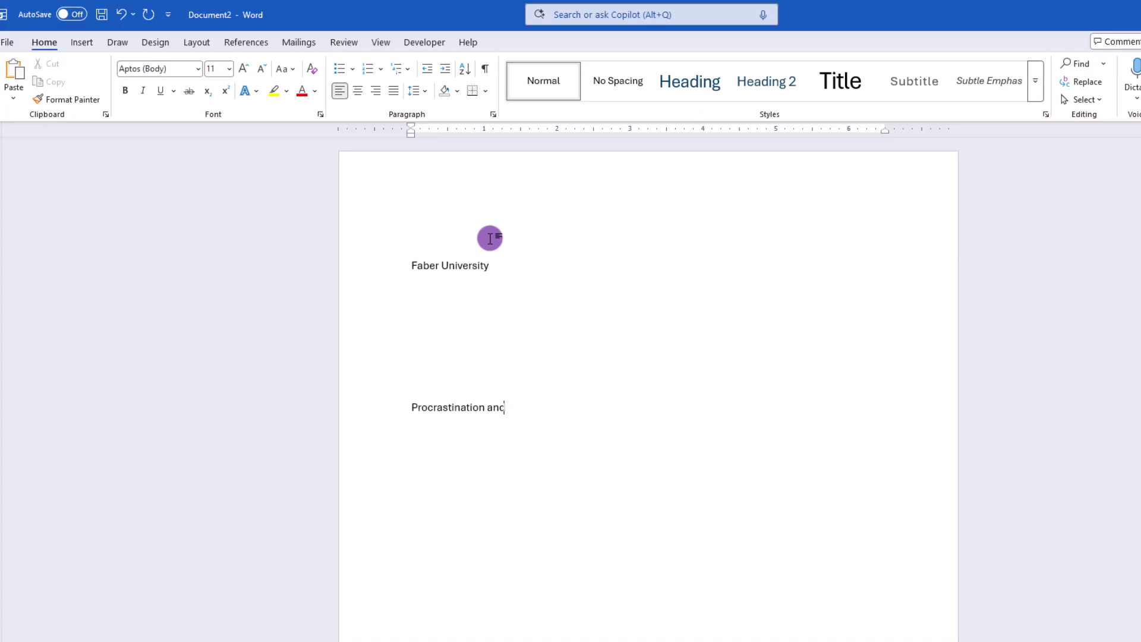
{"action": "type", "text": " Academic Survival"}
{"action": "key", "text": "Return"}
{"action": "type", "text": "The Science of Waiting"}
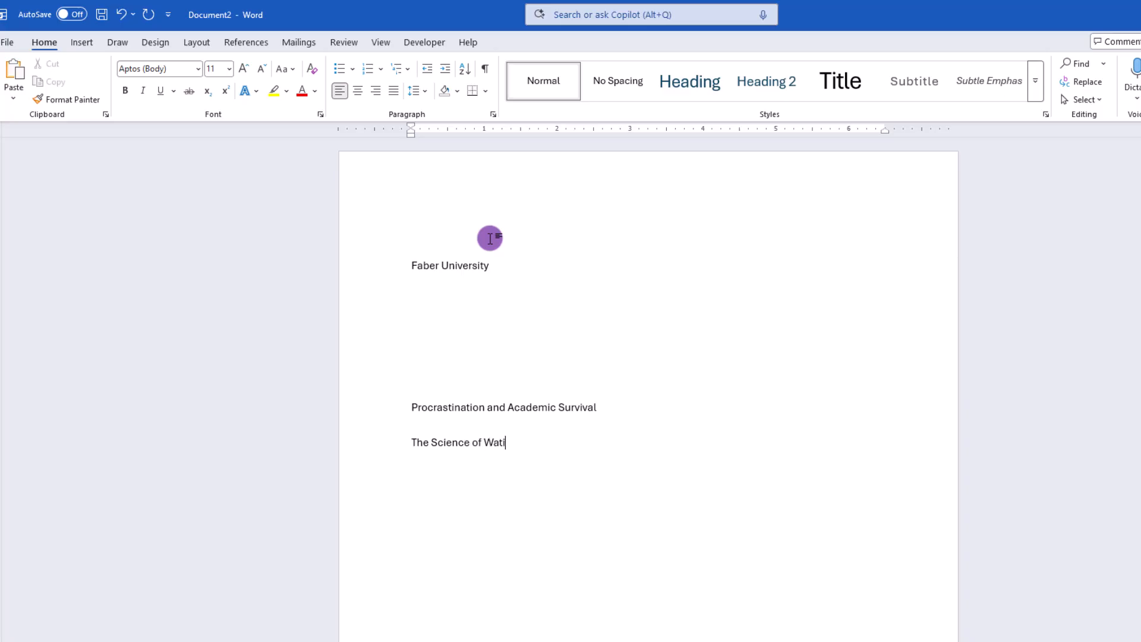
{"action": "type", "text": " Until the Last Minute"}
Leave several blank lines below the subtitle and enter the student's full name
{"action": "key", "text": "Return"}
{"action": "key", "text": "Return"}
{"action": "key", "text": "Return"}
{"action": "key", "text": "Return"}
{"action": "key", "text": "Return"}
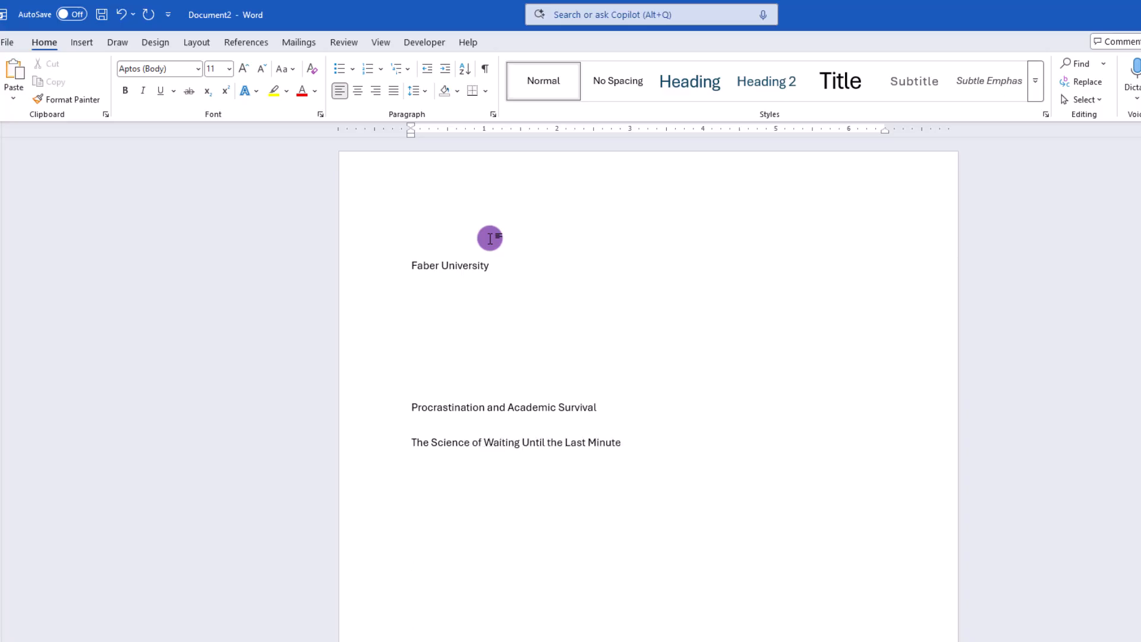
{"action": "scroll", "coordinate": [499, 297], "scroll_direction": "down", "scroll_amount": 1}
{"action": "scroll", "coordinate": [499, 297], "scroll_direction": "down", "scroll_amount": 3}
{"action": "key", "text": "Return"}
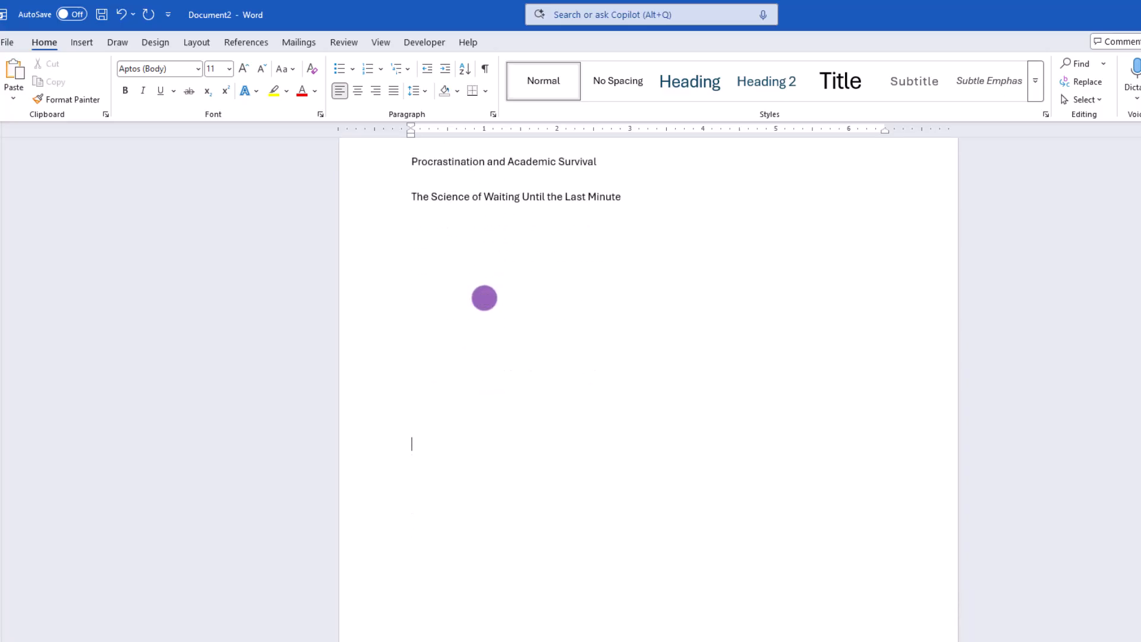
{"action": "scroll", "coordinate": [488, 344], "scroll_direction": "down", "scroll_amount": 1}
{"action": "type", "text": "I"}
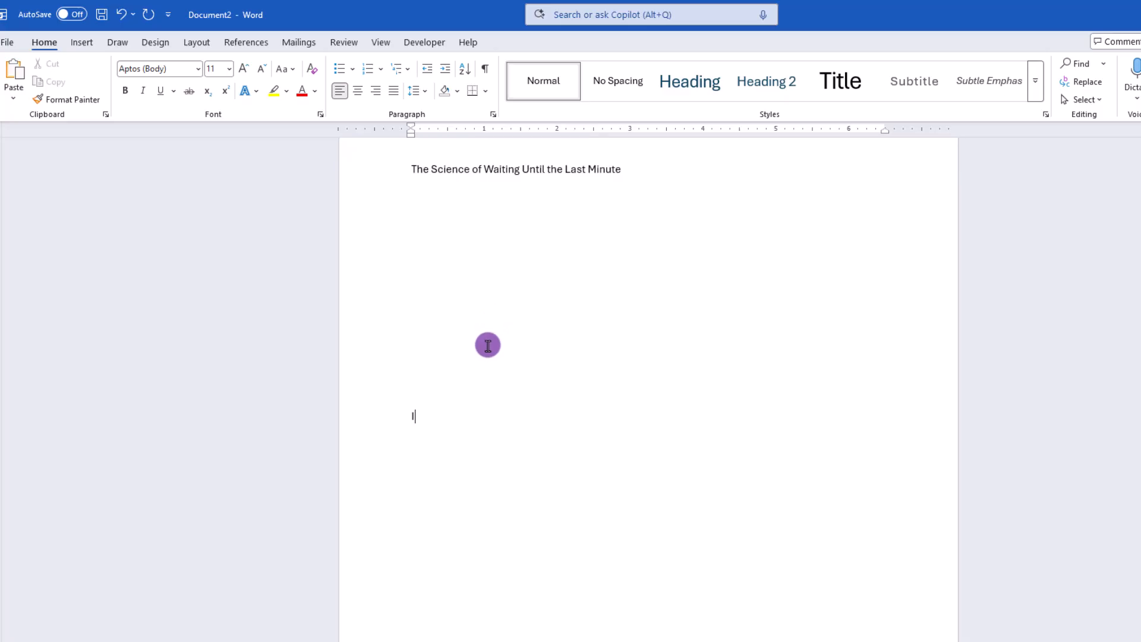
{"action": "type", "text": "ma Stoodent"}
{"action": "key", "text": "Return"}
Below the student's name, add the course "CRP 101: Procrastination Studies", the instructor's name and the date "7 Mar 2025"
{"action": "type", "text": "CRP 101: Pr"}
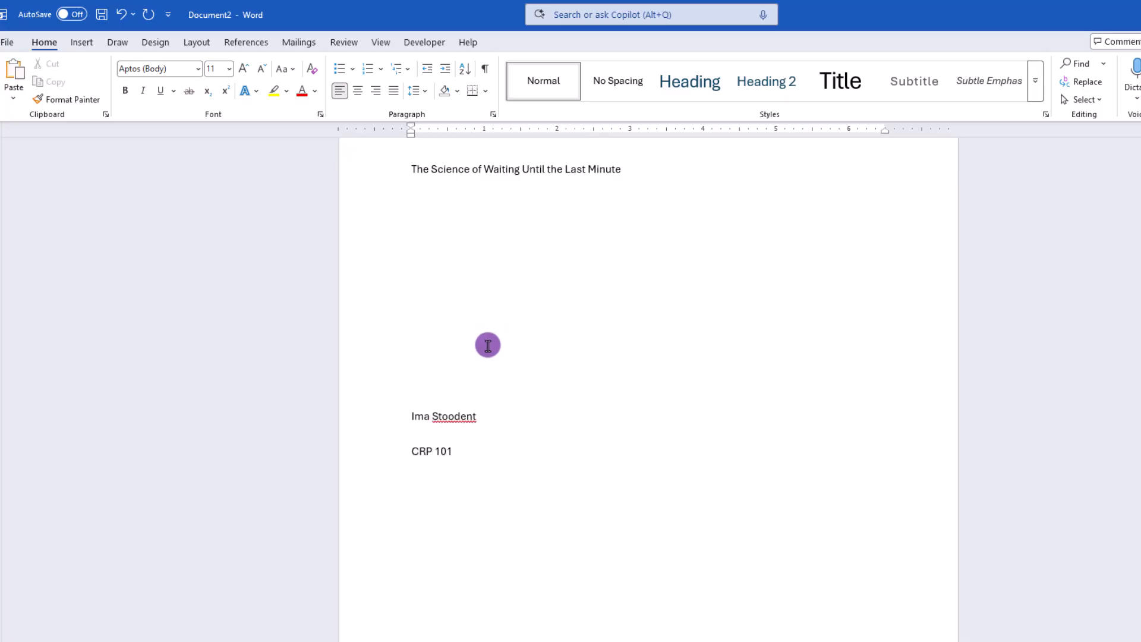
{"action": "type", "text": "ocrastination Studies"}
{"action": "key", "text": "Return"}
{"action": "type", "text": "Dr. Whittywhiskers"}
{"action": "key", "text": "Return"}
{"action": "type", "text": "7 Mar 2025"}
Center all the title page text, from the university name down to the date
{"action": "left_click_drag", "start_coordinate": [470, 528], "coordinate": [369, 95]}
{"action": "left_click", "coordinate": [363, 91]}
{"action": "left_click", "coordinate": [675, 384]}
{"action": "scroll", "coordinate": [666, 451], "scroll_direction": "down", "scroll_amount": 4}
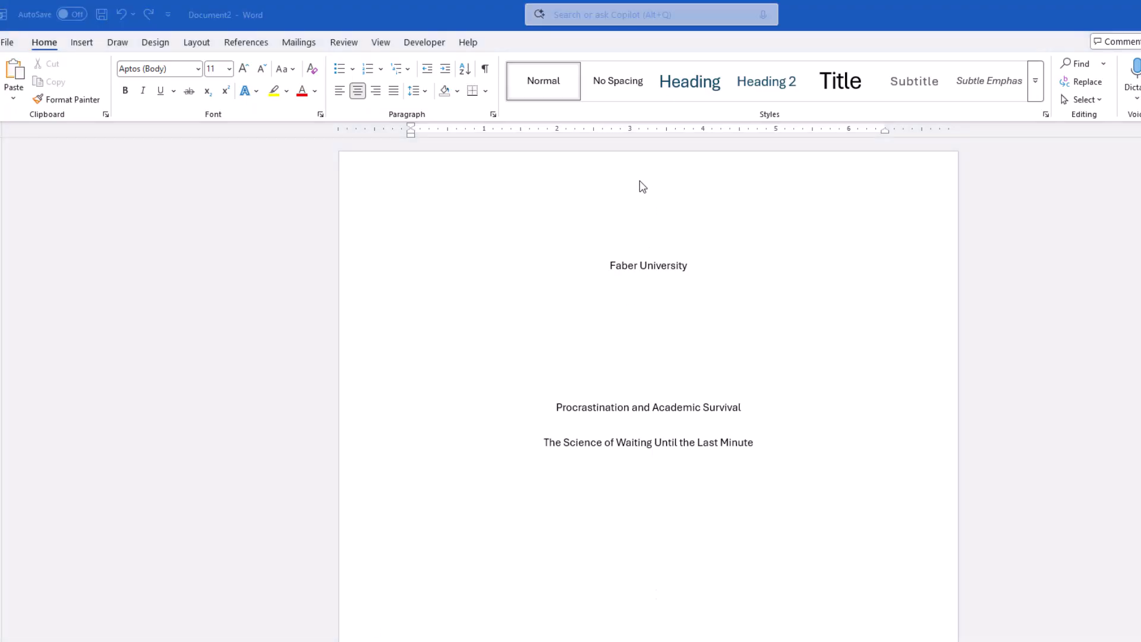
Try adding a page header with the student's surname directly on the title page and check the pages
{"action": "double_click", "coordinate": [643, 186]}
{"action": "type", "text": "Stoodent"}
{"action": "left_click", "coordinate": [81, 86]}
{"action": "left_click", "coordinate": [756, 80]}
{"action": "scroll", "coordinate": [870, 390], "scroll_direction": "down", "scroll_amount": 3}
{"action": "scroll", "coordinate": [870, 390], "scroll_direction": "down", "scroll_amount": 5}
{"action": "scroll", "coordinate": [870, 389], "scroll_direction": "down", "scroll_amount": 5}
{"action": "scroll", "coordinate": [870, 393], "scroll_direction": "down", "scroll_amount": 7}
{"action": "scroll", "coordinate": [870, 403], "scroll_direction": "down", "scroll_amount": 7}
{"action": "scroll", "coordinate": [870, 407], "scroll_direction": "down", "scroll_amount": 2}
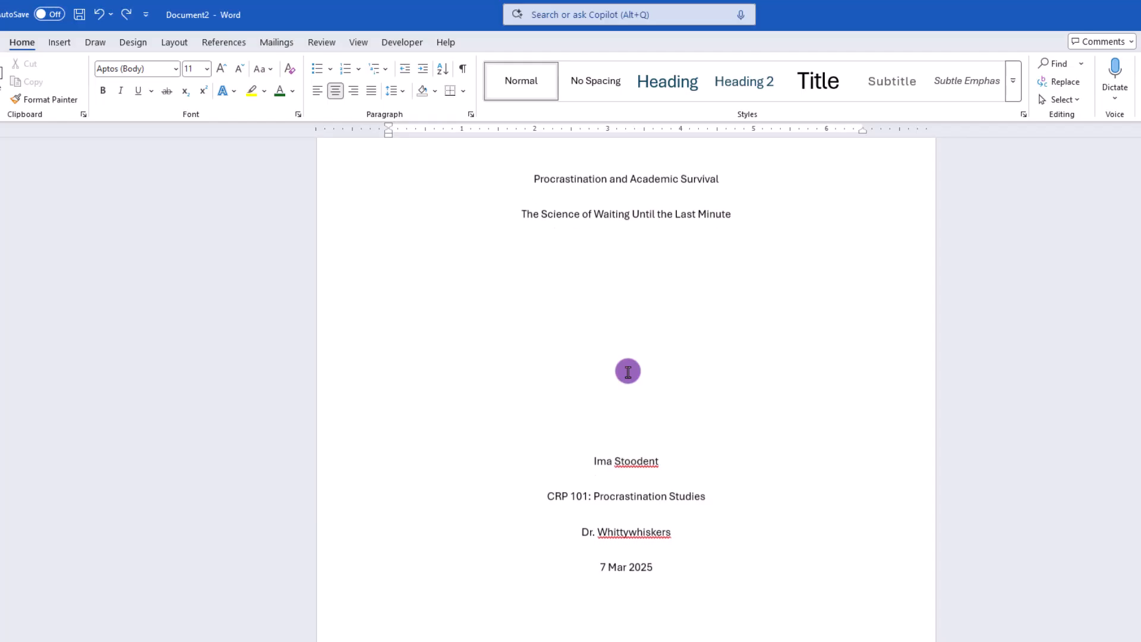
Insert a Next Page section break after the date on the title page
{"action": "scroll", "coordinate": [628, 372], "scroll_direction": "down", "scroll_amount": 1}
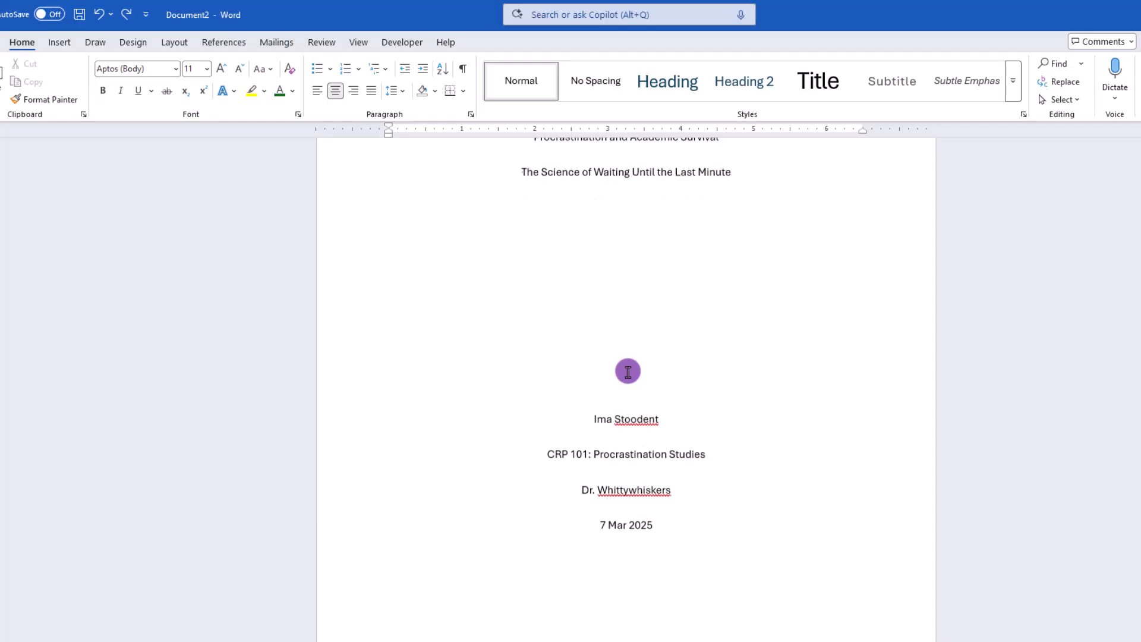
{"action": "left_click", "coordinate": [664, 521]}
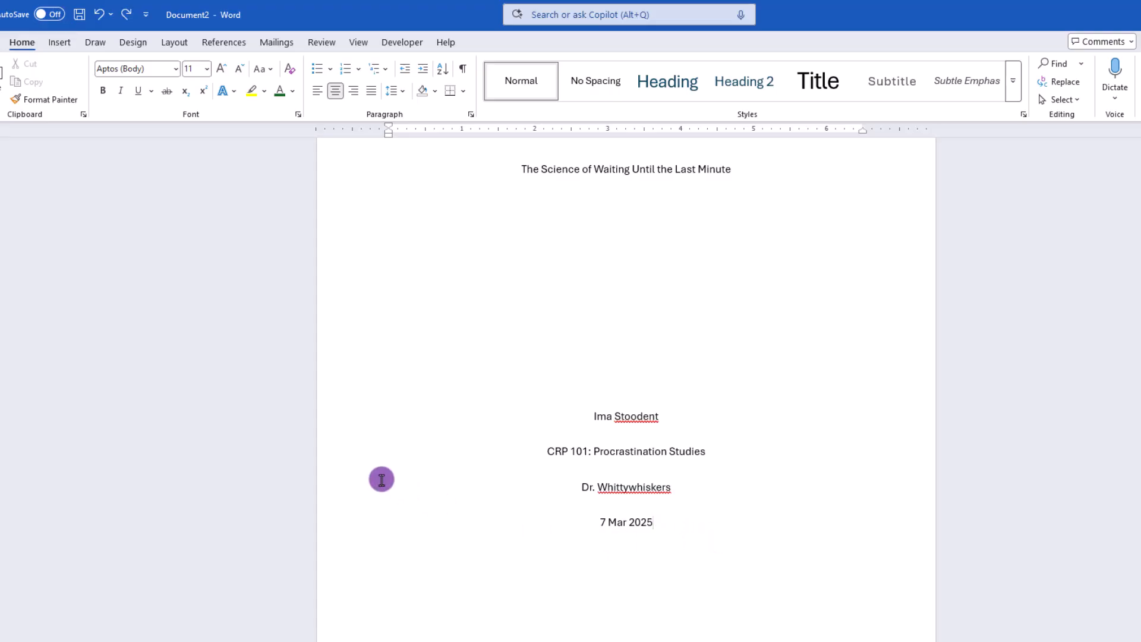
{"action": "left_click", "coordinate": [177, 47]}
{"action": "left_click", "coordinate": [164, 64]}
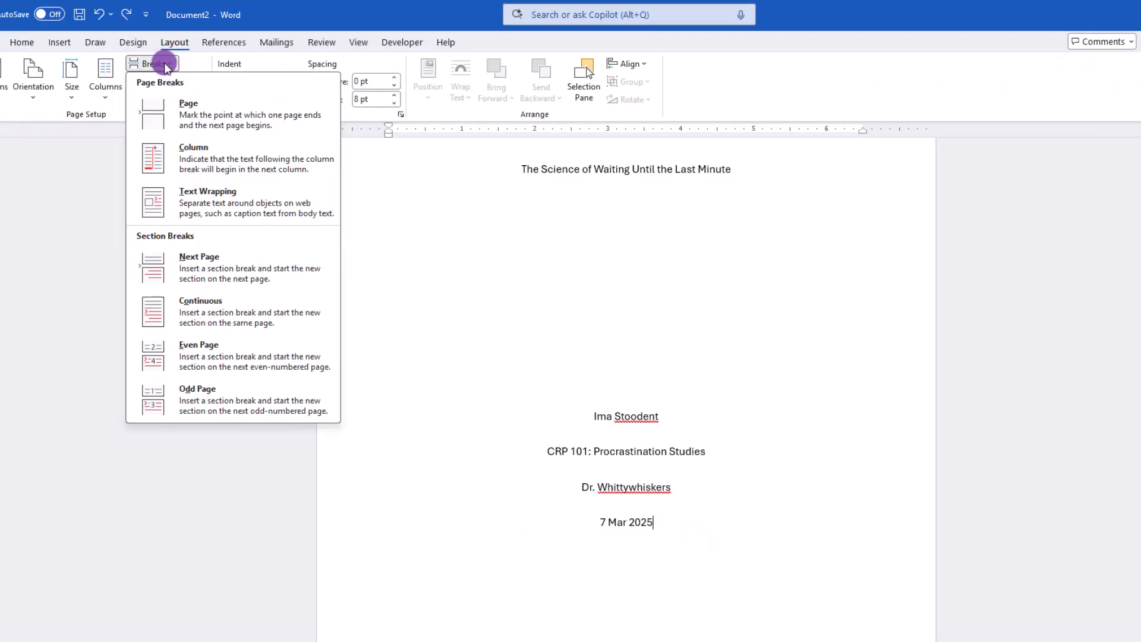
{"action": "left_click", "coordinate": [195, 261]}
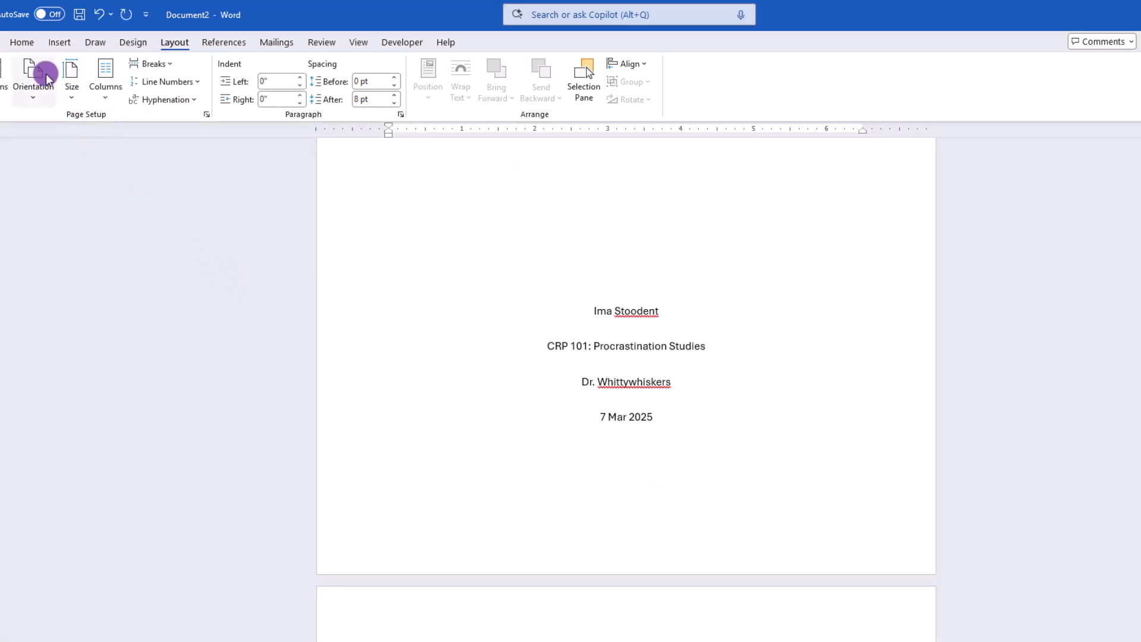
Show the formatting marks and examine the section break at the end of the title page
{"action": "left_click", "coordinate": [23, 44]}
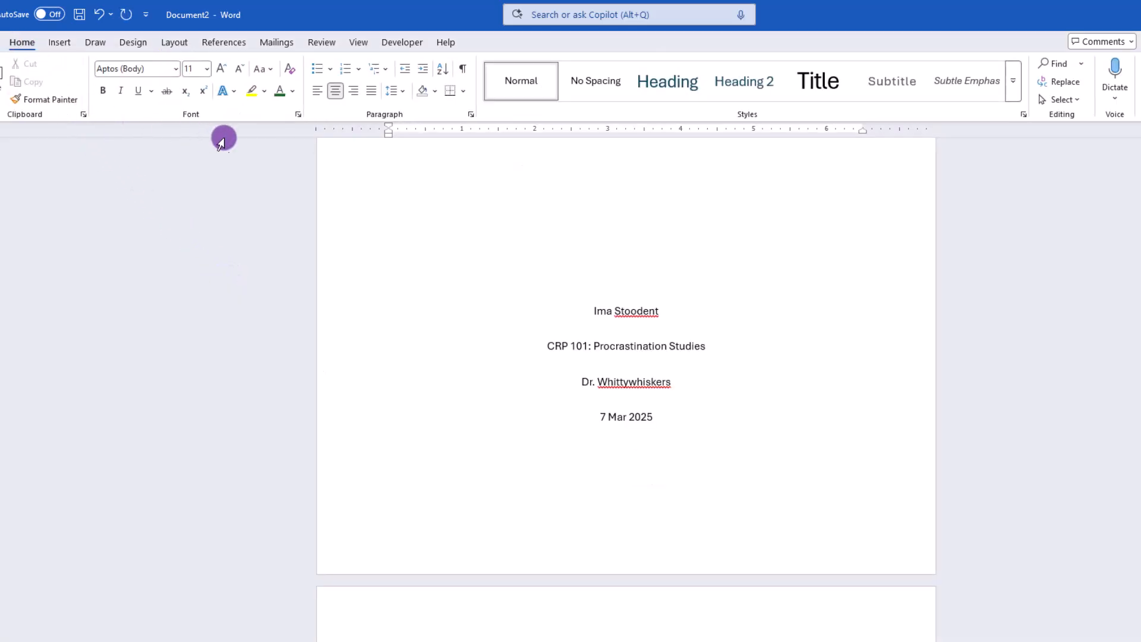
{"action": "left_click", "coordinate": [463, 70]}
{"action": "double_click", "coordinate": [619, 315]}
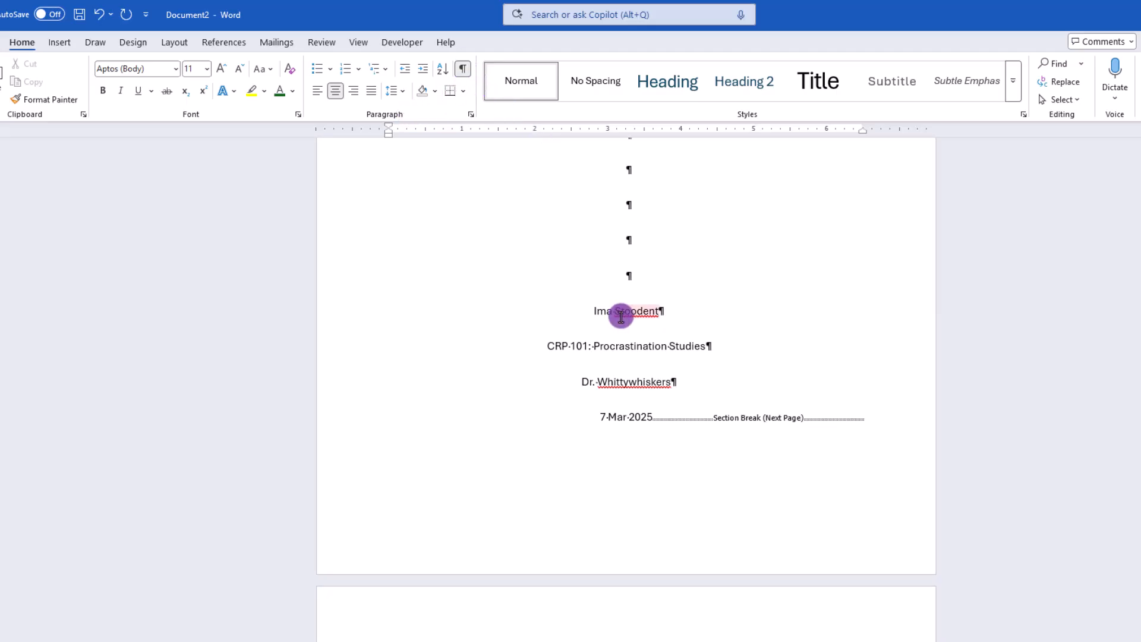
{"action": "scroll", "coordinate": [632, 350], "scroll_direction": "down", "scroll_amount": 1}
{"action": "double_click", "coordinate": [632, 354]}
{"action": "scroll", "coordinate": [632, 353], "scroll_direction": "down", "scroll_amount": 1}
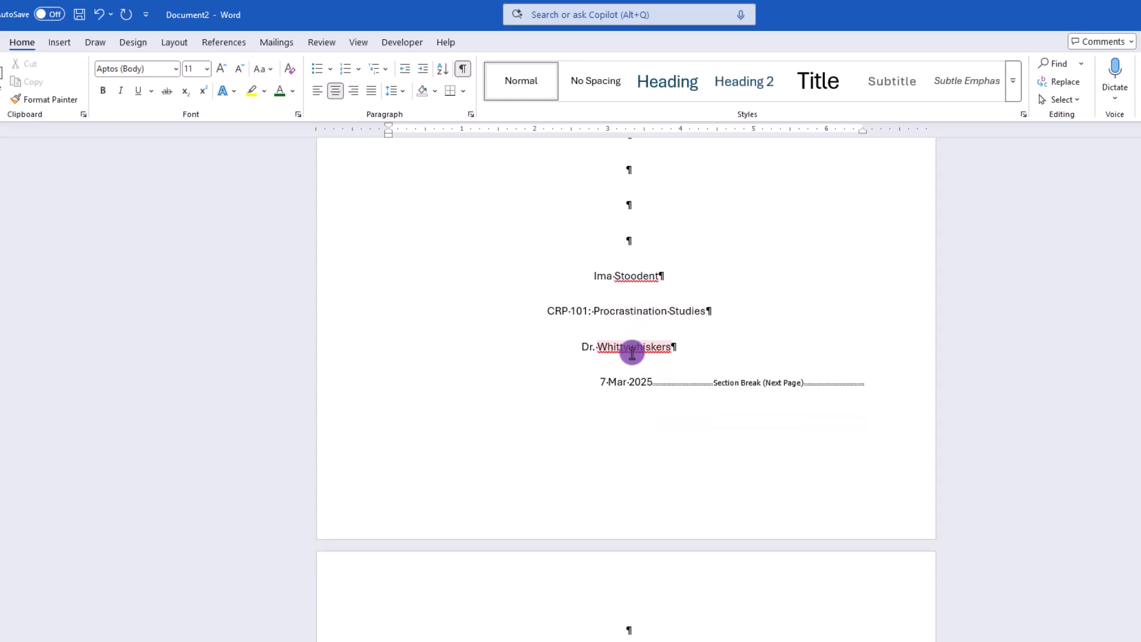
Unlink the second section's header from the previous section and enter the student's surname at its right edge
{"action": "double_click", "coordinate": [587, 559]}
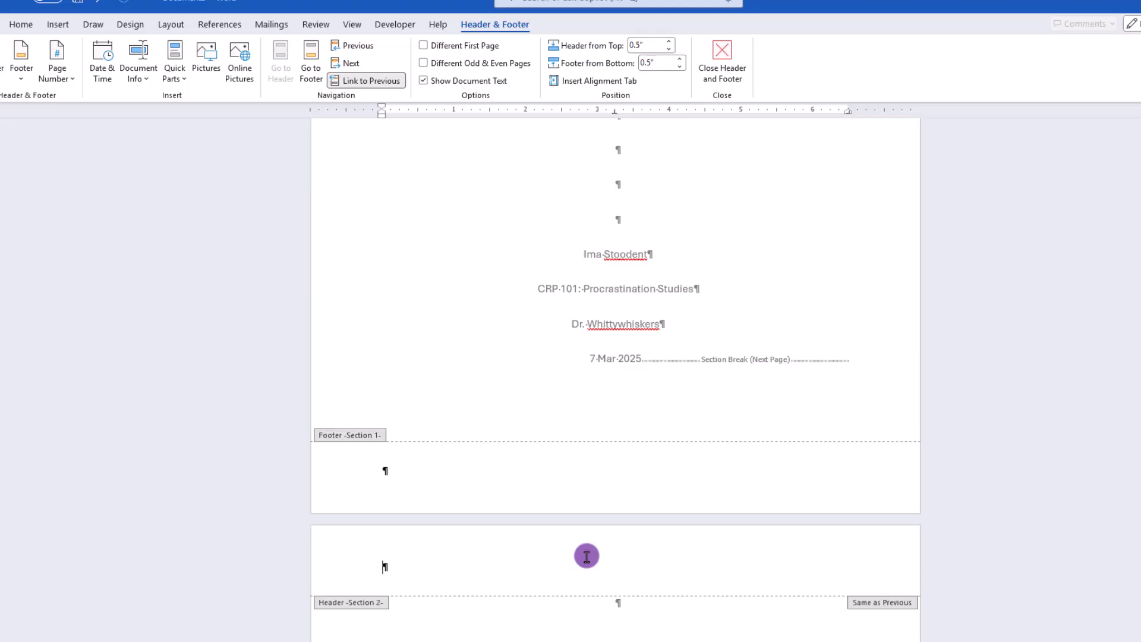
{"action": "left_click", "coordinate": [377, 82]}
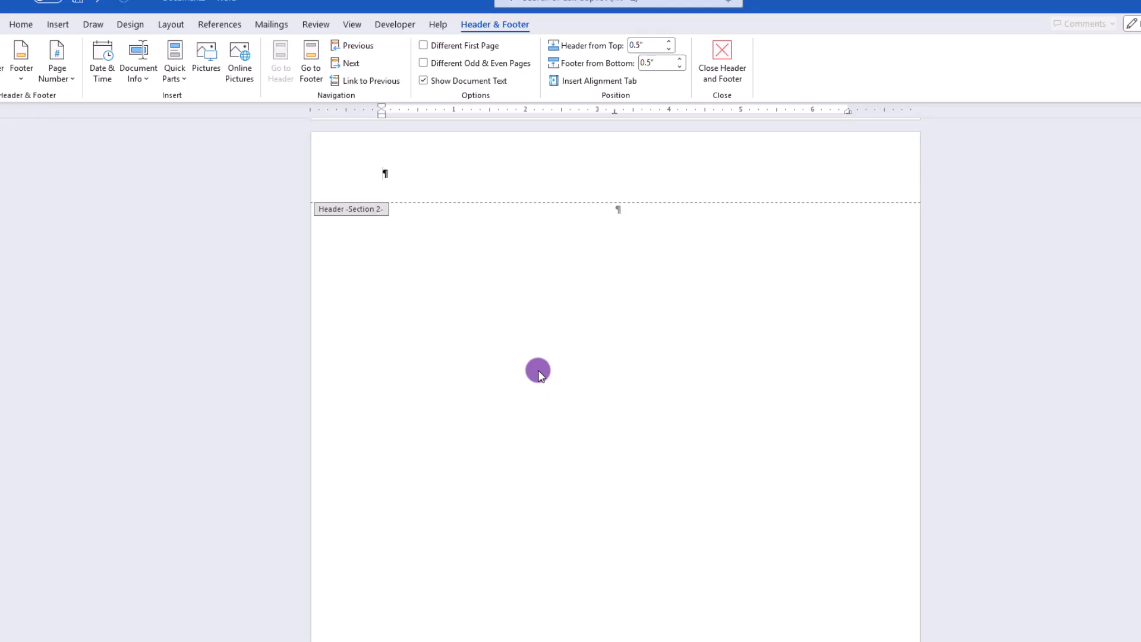
{"action": "key", "text": "Tab"}
{"action": "key", "text": "Tab"}
{"action": "type", "text": "Stoodent"}
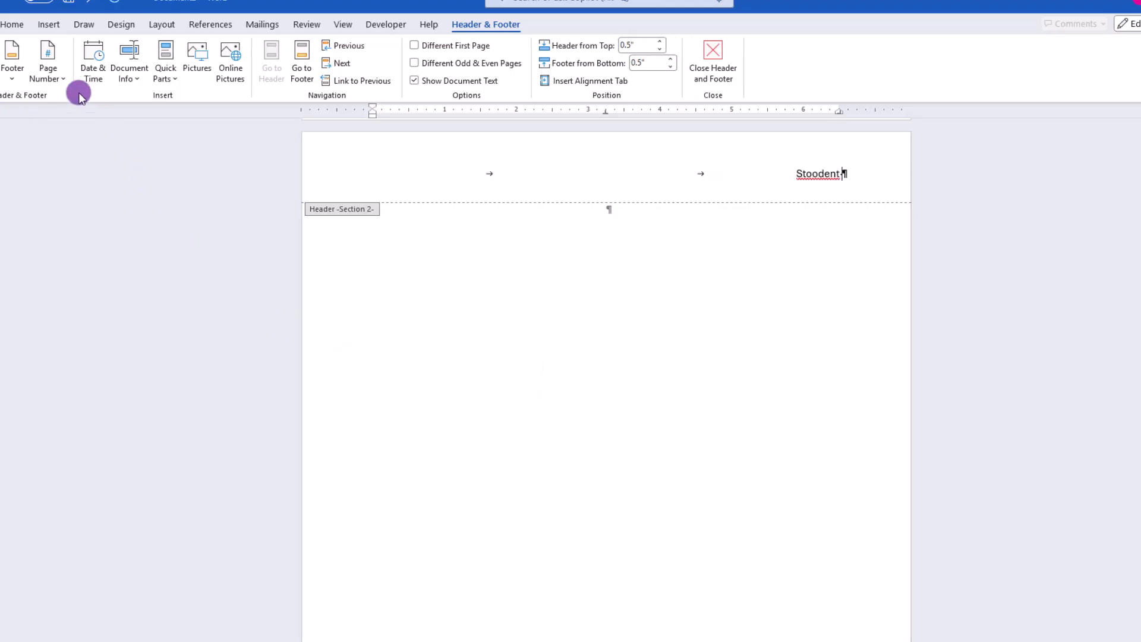
Insert an automatic page number right after the surname in the second section's header
{"action": "left_click", "coordinate": [48, 74]}
{"action": "mouse_move", "coordinate": [62, 161]}
{"action": "left_click", "coordinate": [229, 219]}
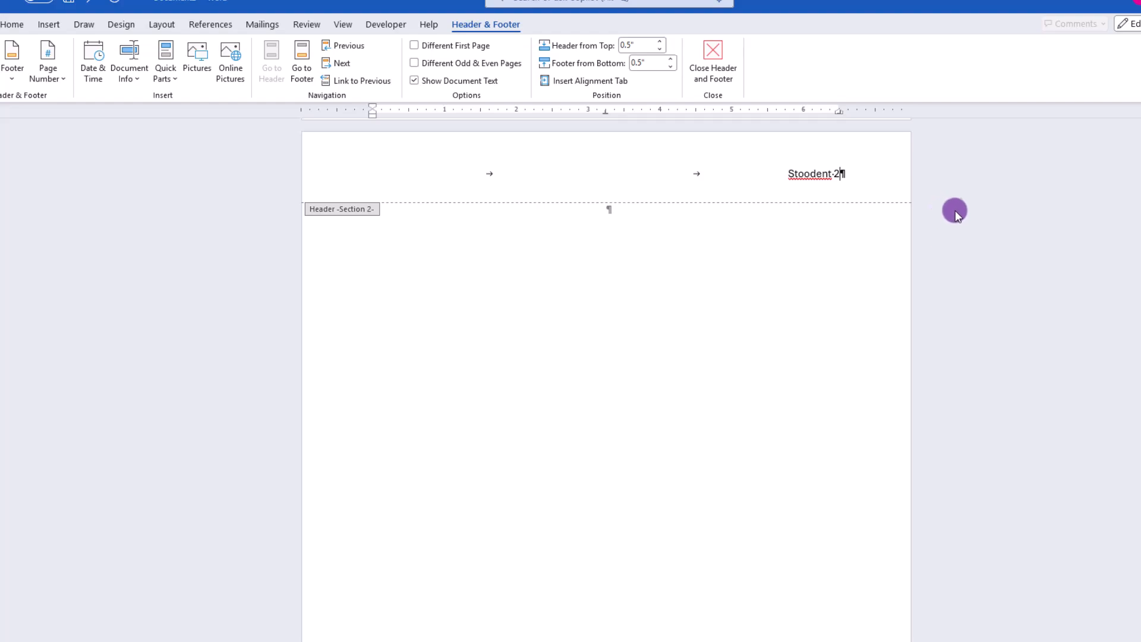
Set the second section's page numbering to start at 1 instead of continuing from the previous section
{"action": "double_click", "coordinate": [834, 173]}
{"action": "left_click", "coordinate": [834, 173]}
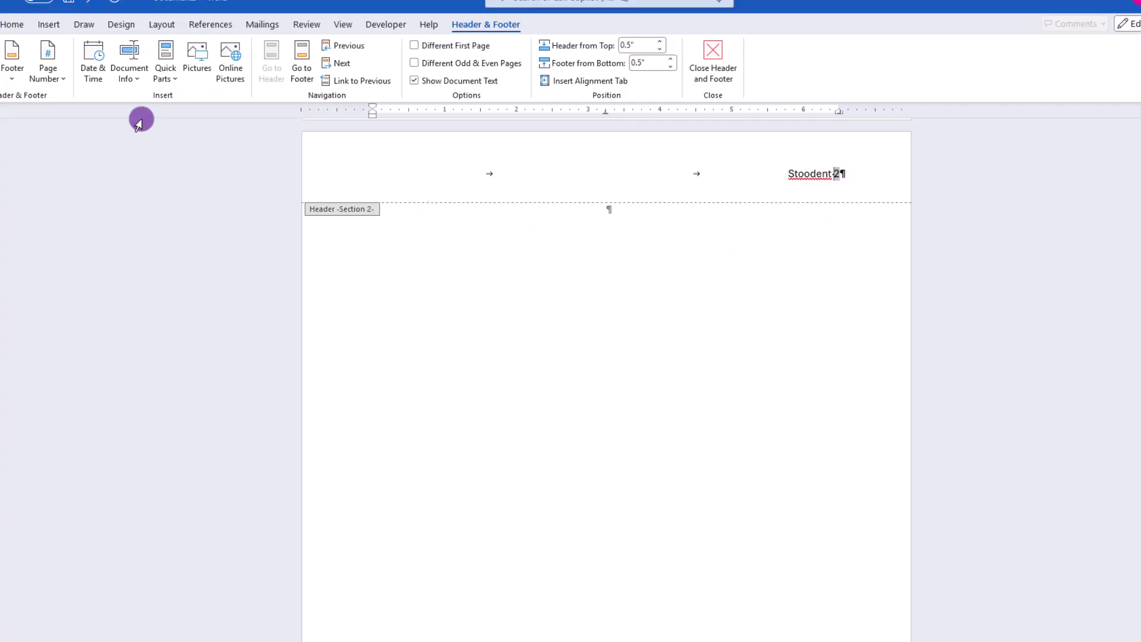
{"action": "left_click", "coordinate": [58, 80]}
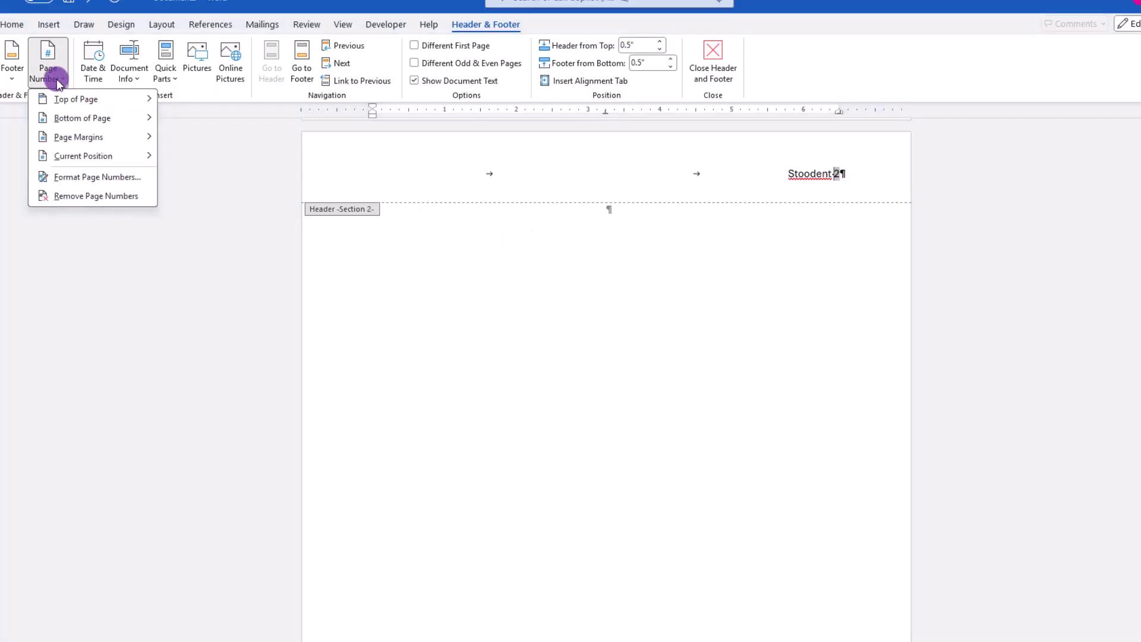
{"action": "left_click", "coordinate": [69, 177]}
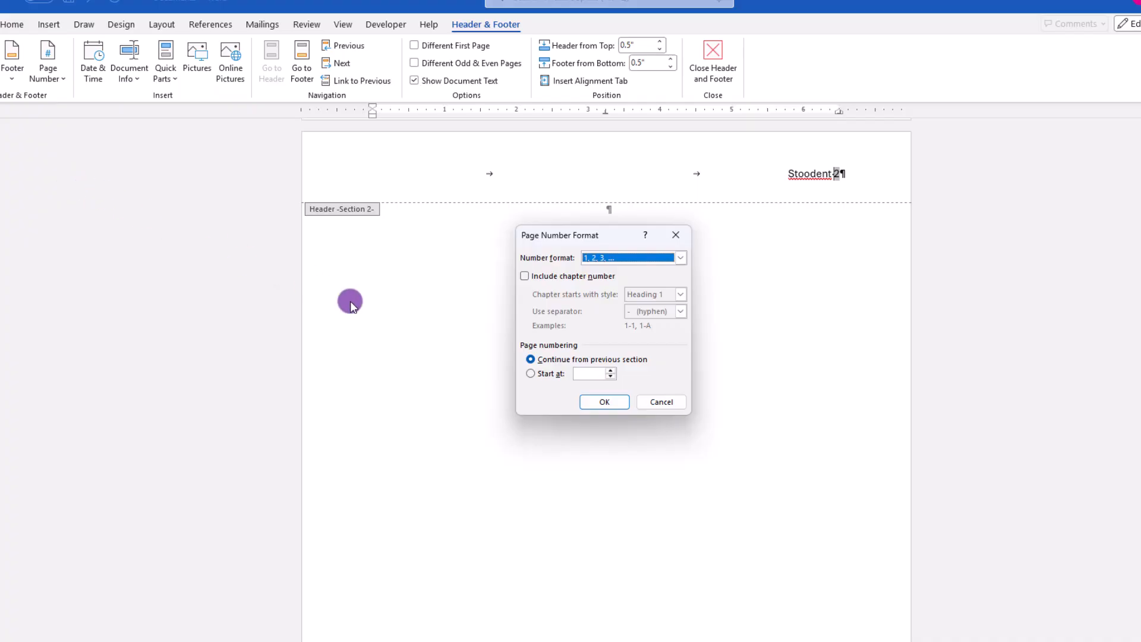
{"action": "left_click", "coordinate": [531, 374]}
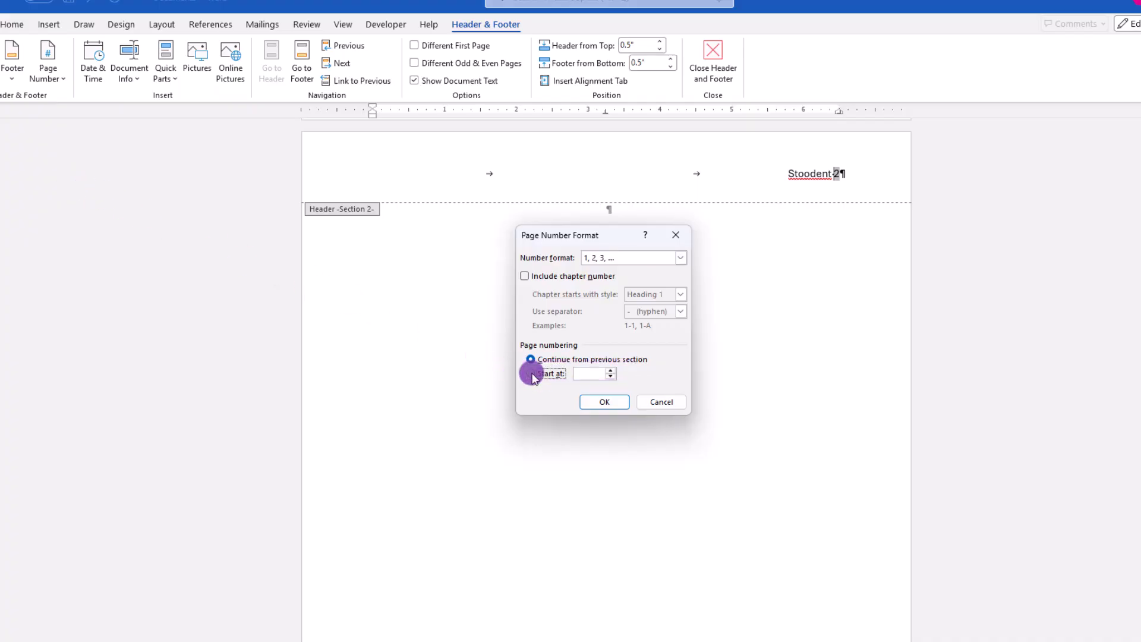
Review the title page, the essay pages and the header page numbering throughout the finished document
{"action": "scroll", "coordinate": [670, 224], "scroll_direction": "up", "scroll_amount": 1}
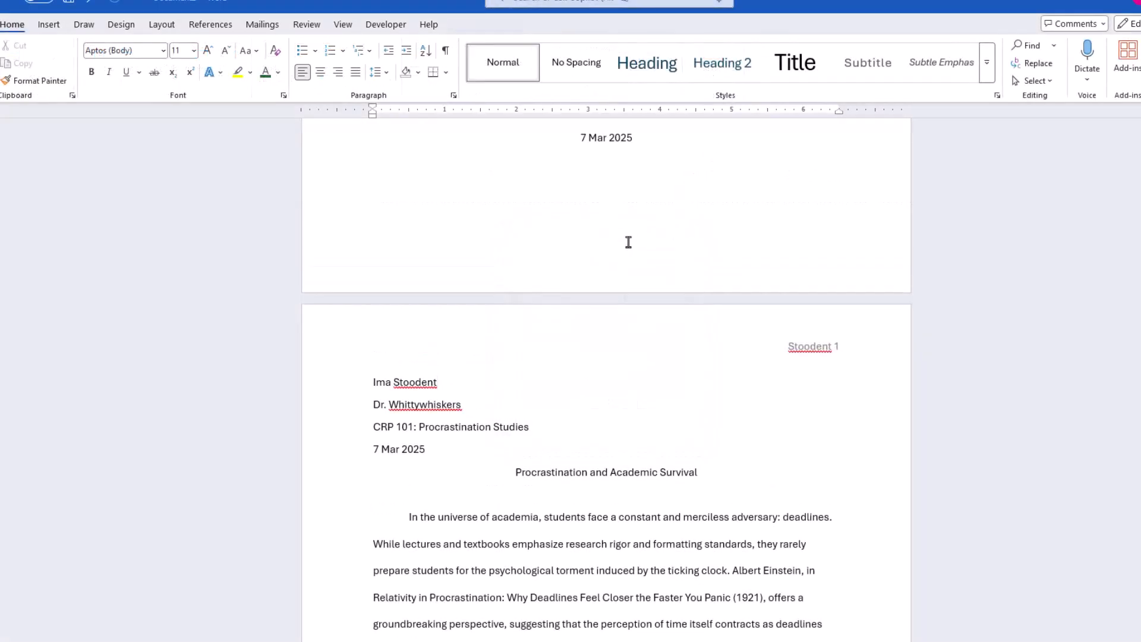
{"action": "scroll", "coordinate": [627, 242], "scroll_direction": "down", "scroll_amount": 1}
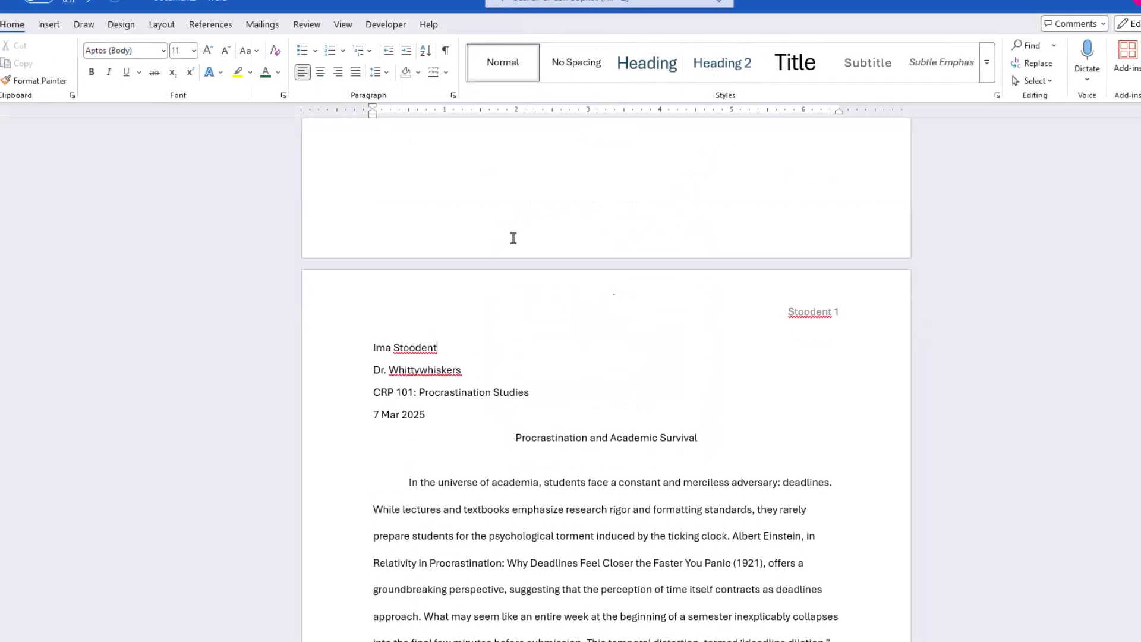
{"action": "scroll", "coordinate": [989, 378], "scroll_direction": "down", "scroll_amount": 8}
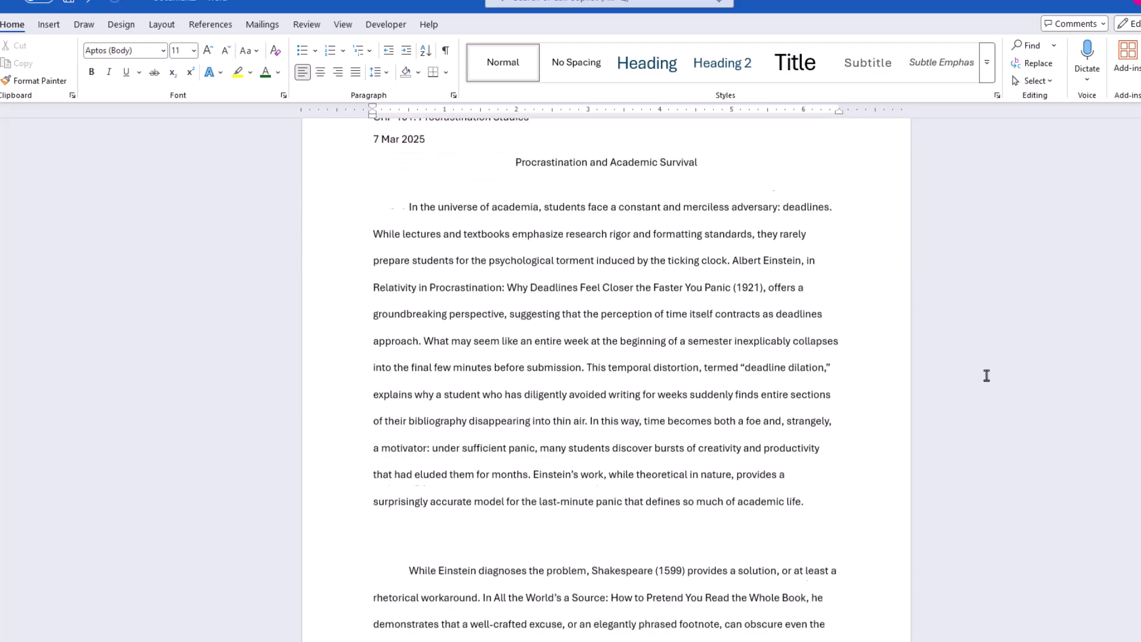
{"action": "scroll", "coordinate": [986, 376], "scroll_direction": "down", "scroll_amount": 16}
{"action": "scroll", "coordinate": [757, 565], "scroll_direction": "up", "scroll_amount": 7}
{"action": "scroll", "coordinate": [756, 565], "scroll_direction": "up", "scroll_amount": 8}
{"action": "scroll", "coordinate": [753, 565], "scroll_direction": "up", "scroll_amount": 10}
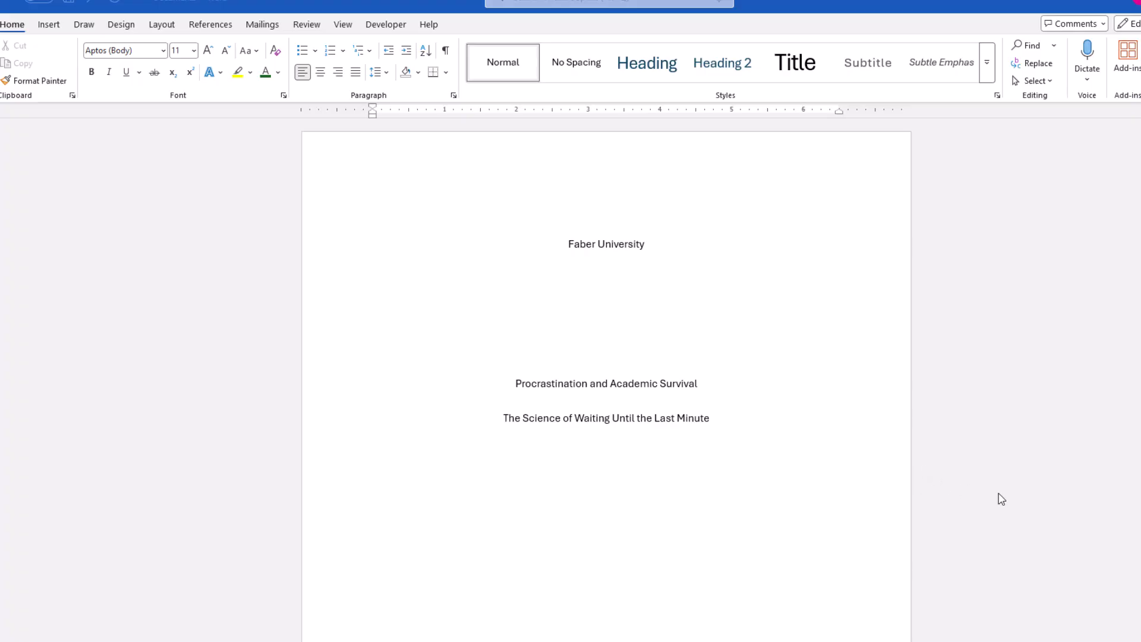
{"action": "scroll", "coordinate": [1001, 499], "scroll_direction": "down", "scroll_amount": 7}
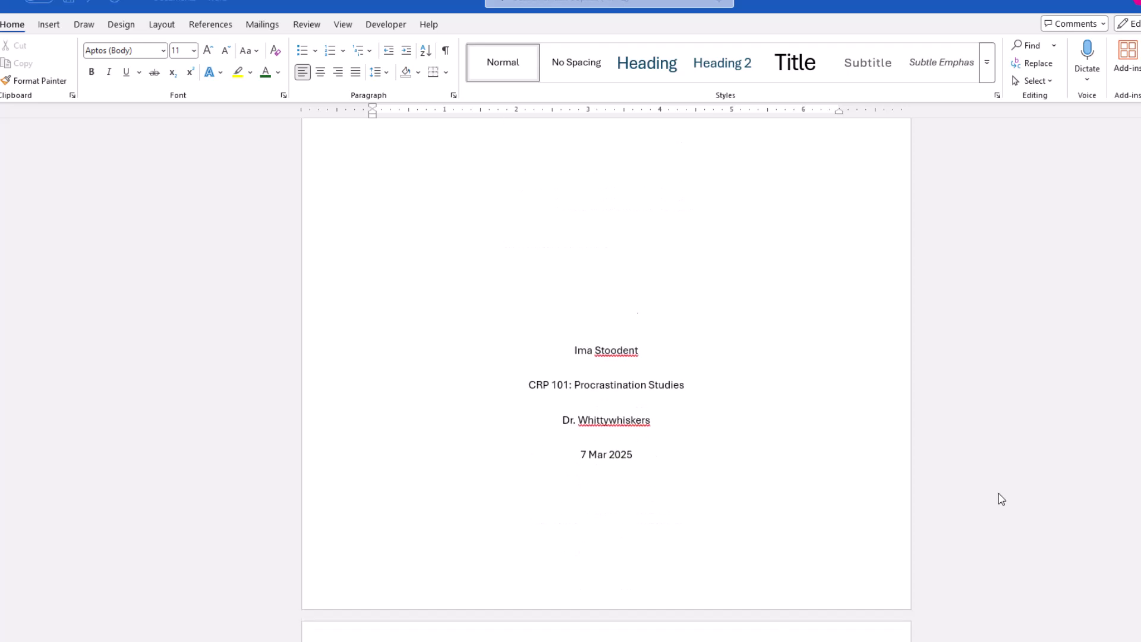
{"action": "scroll", "coordinate": [1002, 499], "scroll_direction": "down", "scroll_amount": 8}
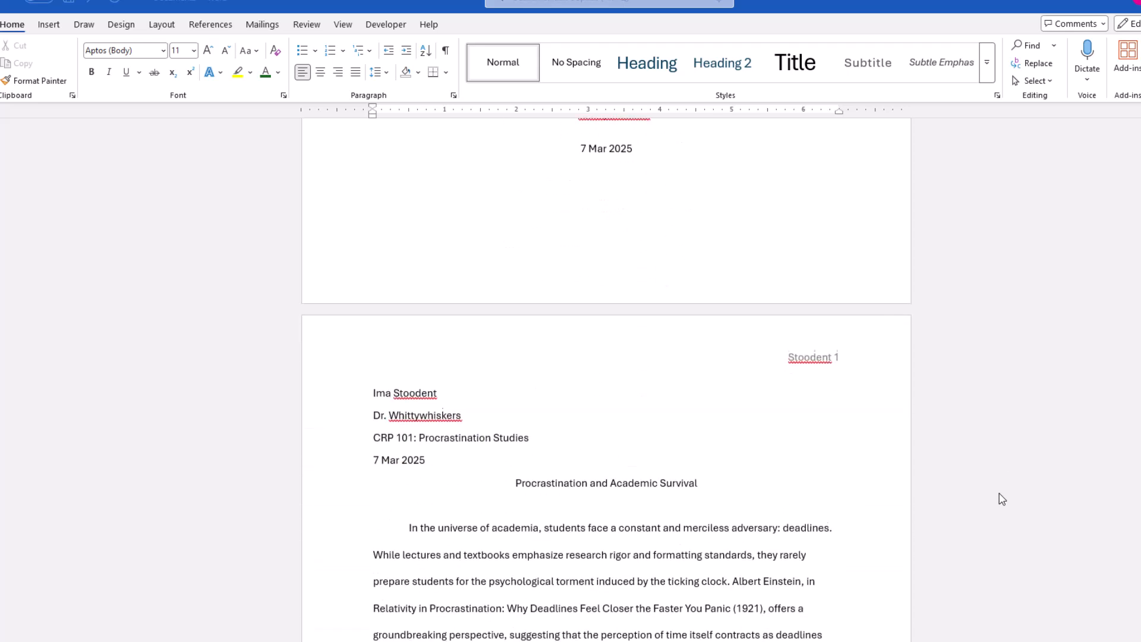
{"action": "scroll", "coordinate": [1002, 499], "scroll_direction": "down", "scroll_amount": 10}
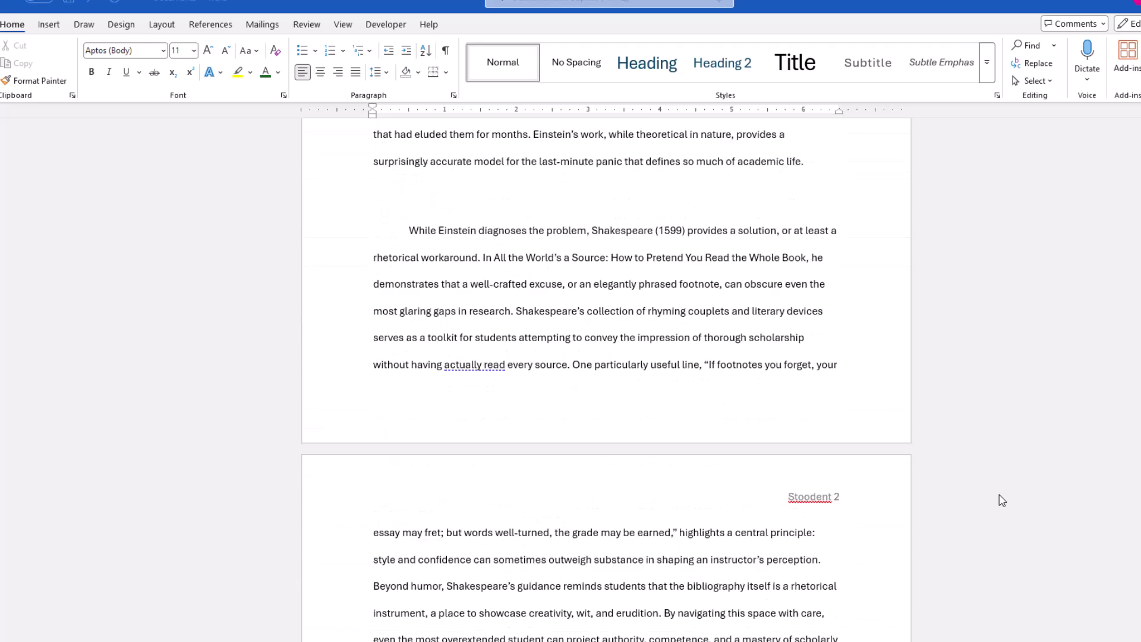
{"action": "scroll", "coordinate": [1001, 499], "scroll_direction": "down", "scroll_amount": 11}
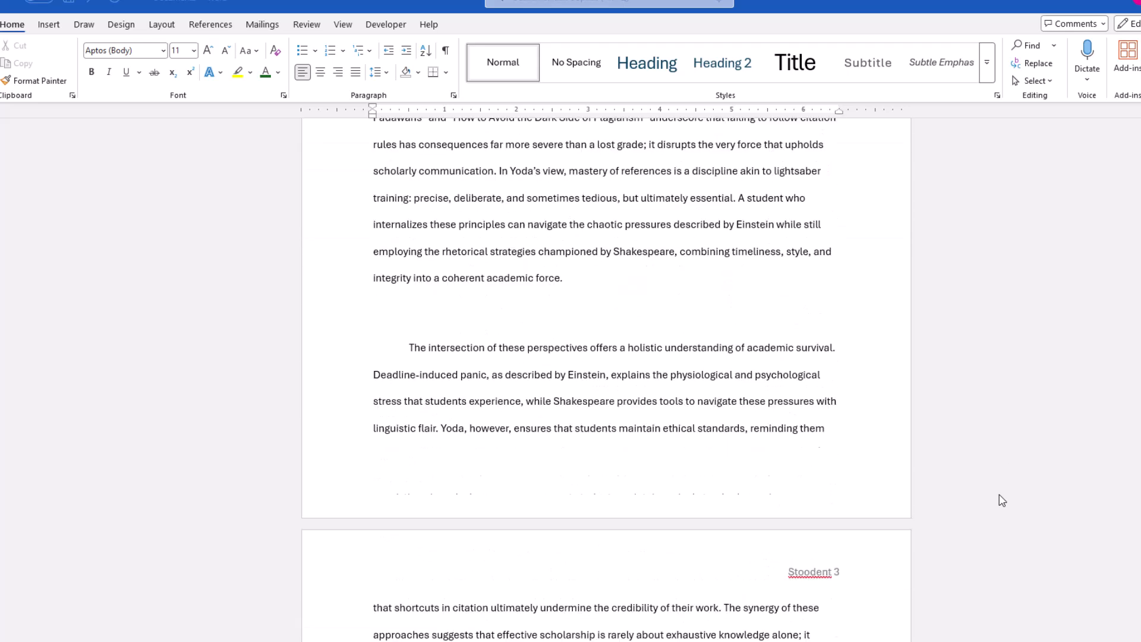